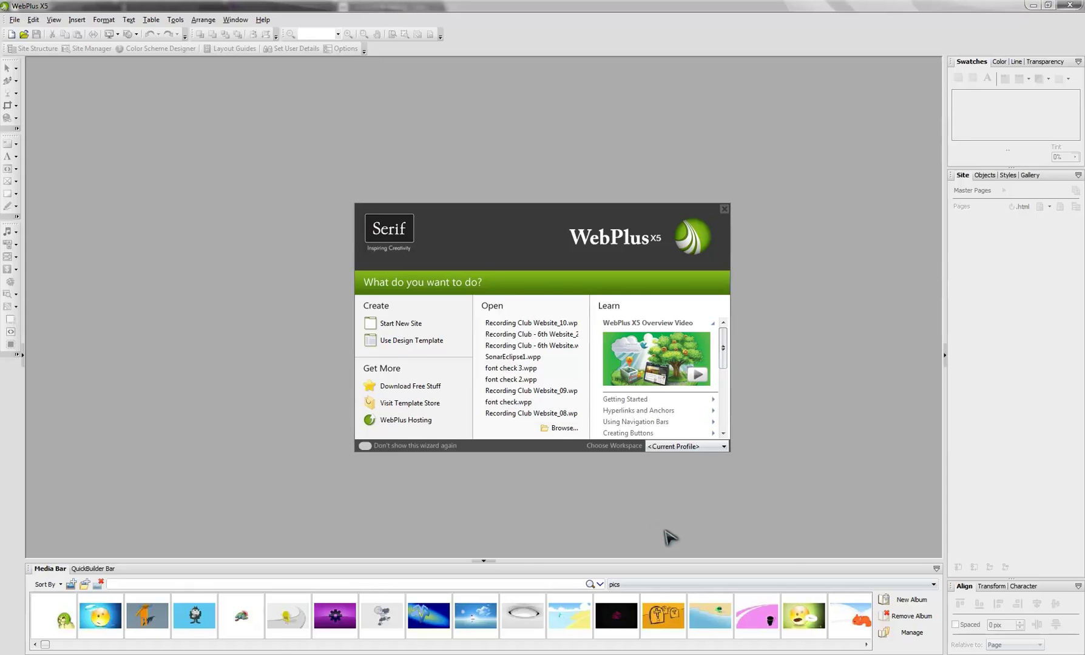
# In Chrome, open the Recording Club site's Services page from the About Us menu.
pyautogui.scroll(-3, 726, 347)
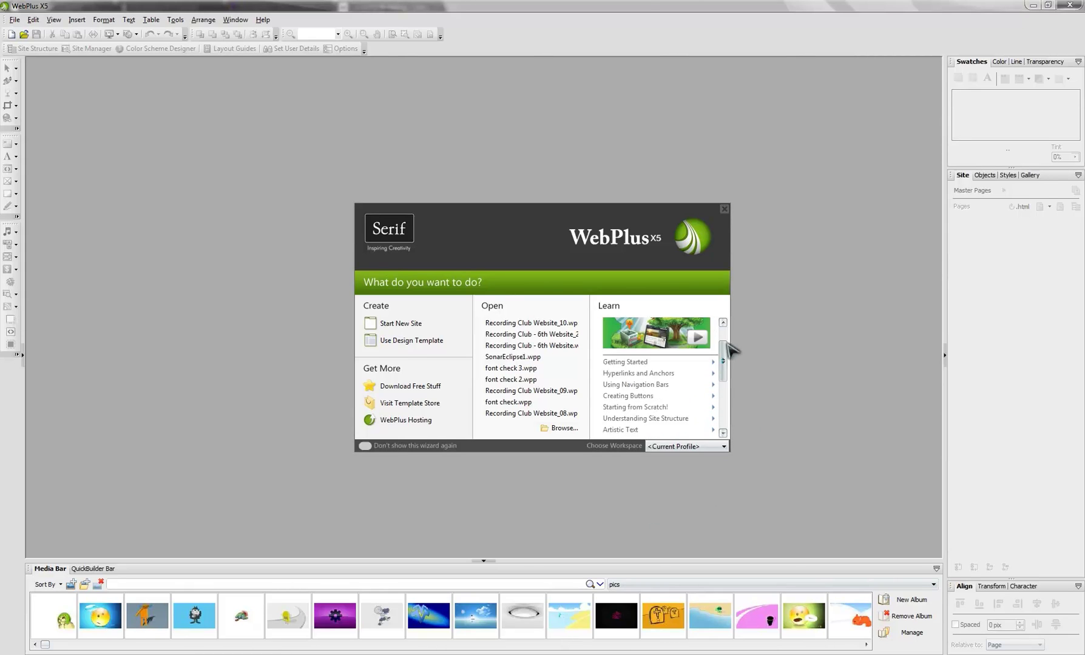
pyautogui.scroll(3, 727, 349)
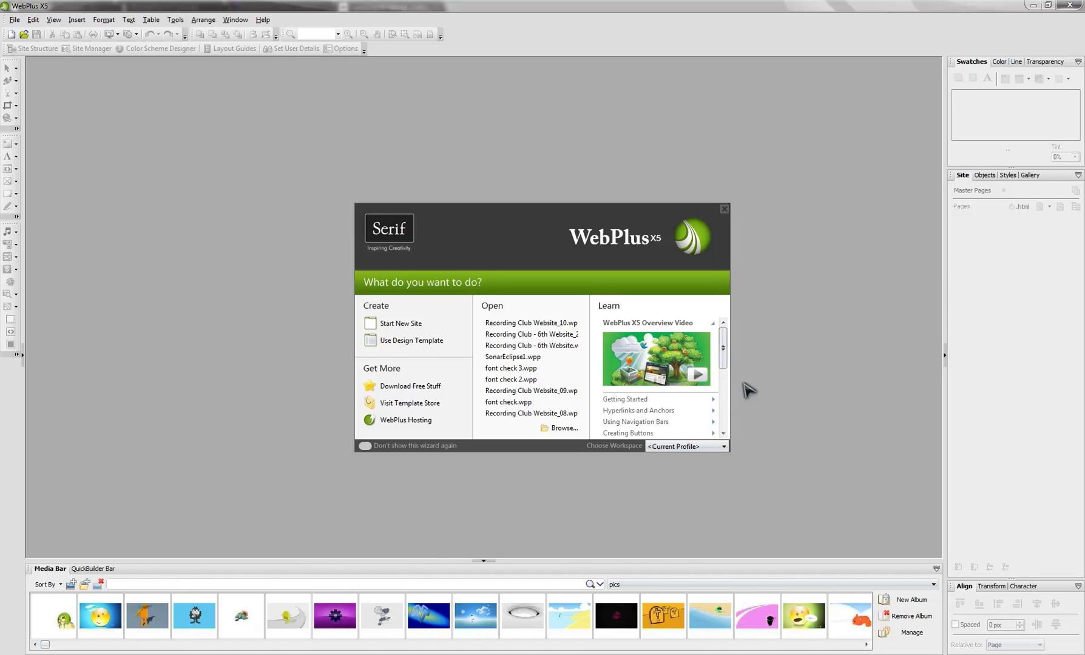
pyautogui.moveTo(170, 649)
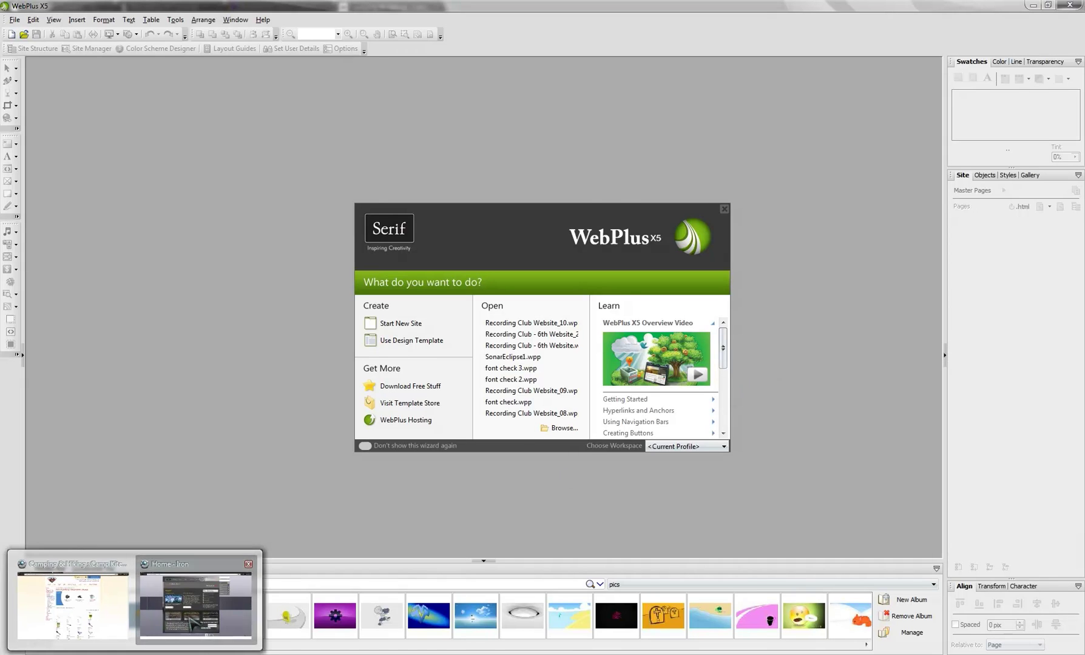
pyautogui.click(194, 601)
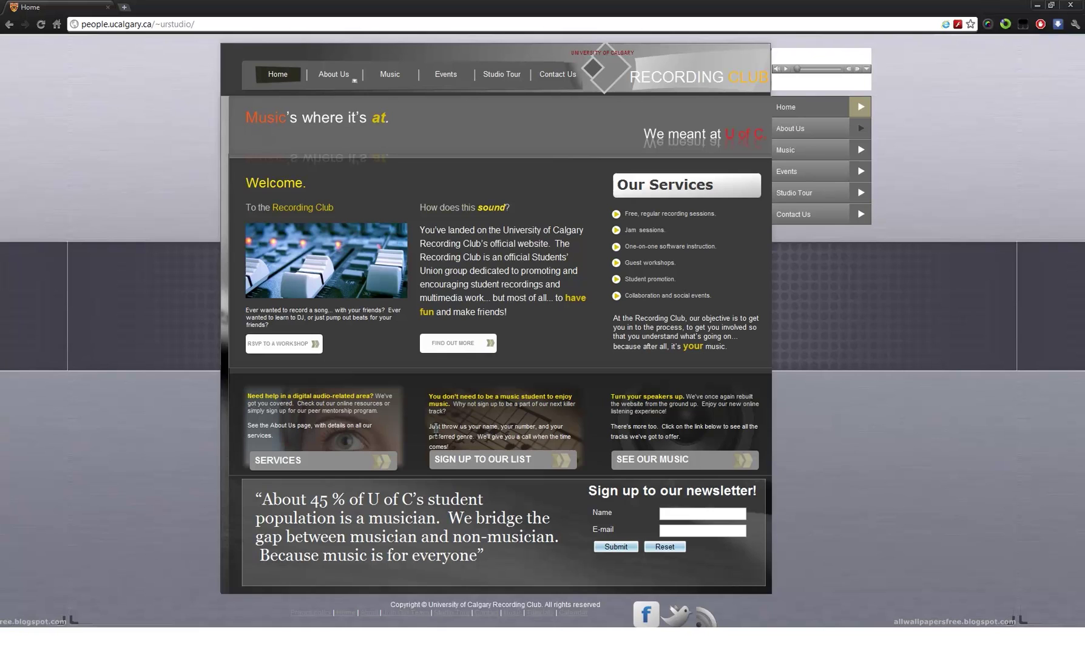
pyautogui.moveTo(335, 85)
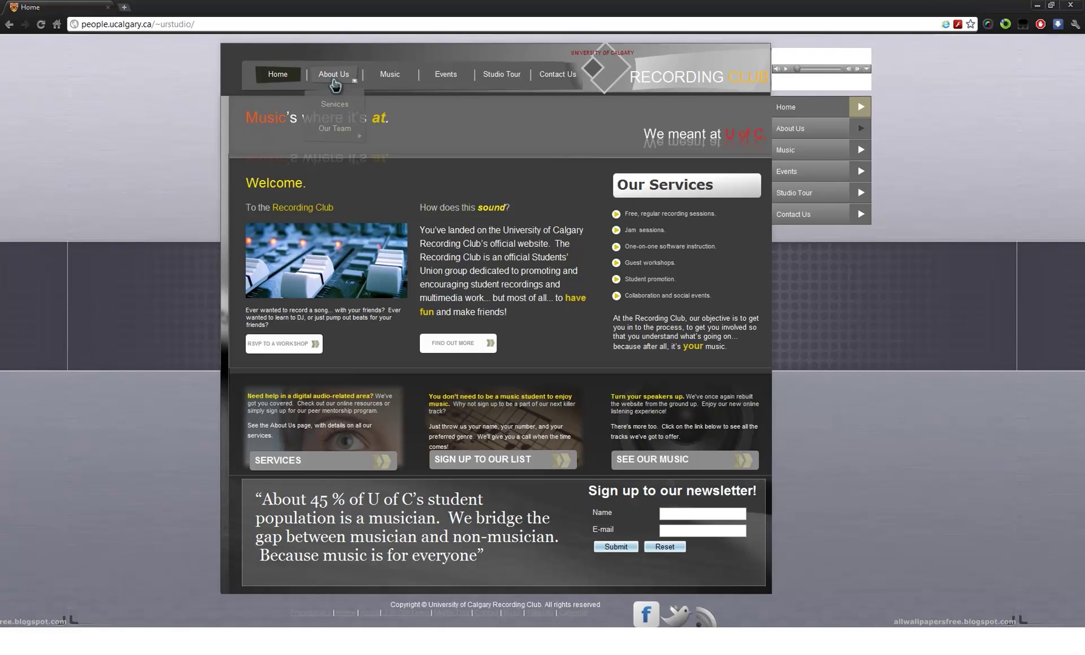
pyautogui.click(352, 113)
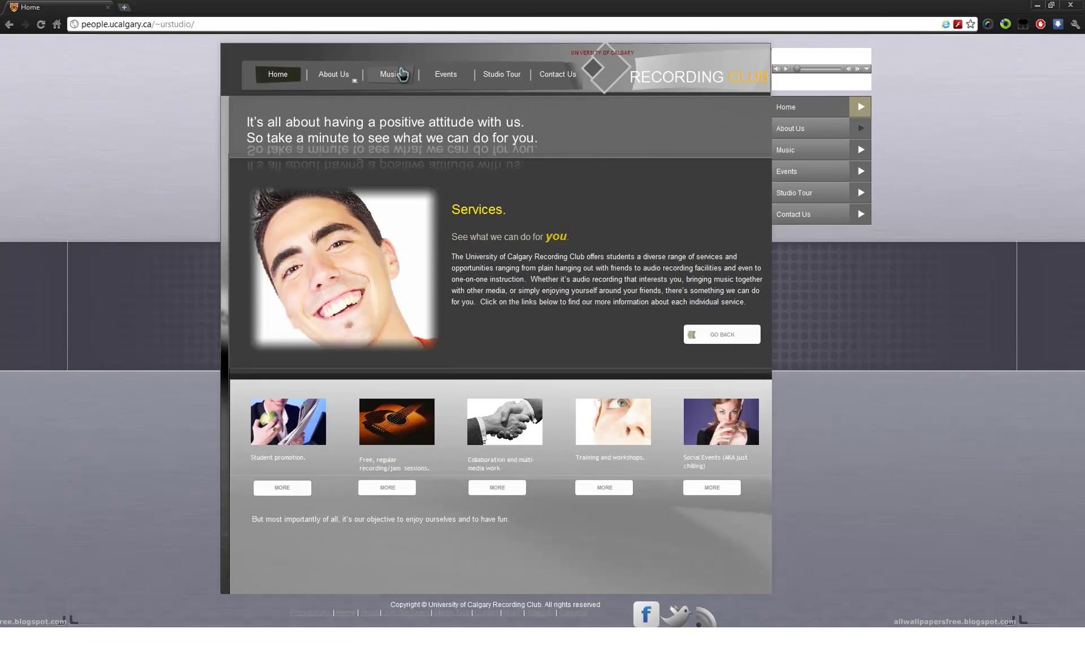
# Visit the Music and Events pages, playing and then pausing the site's background music.
pyautogui.click(469, 79)
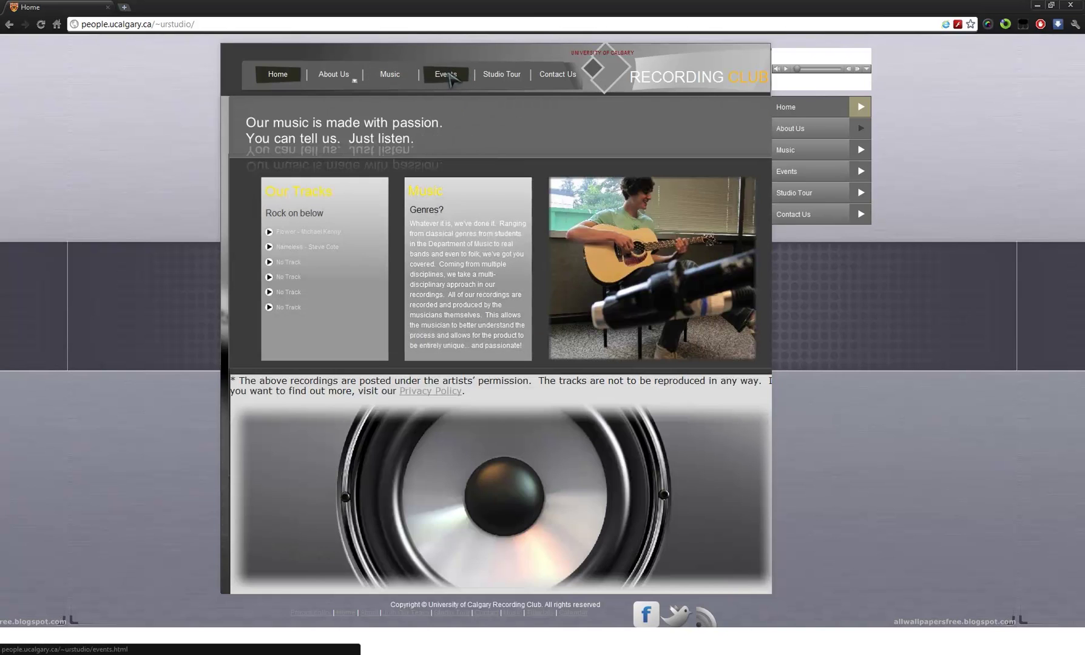
pyautogui.click(449, 76)
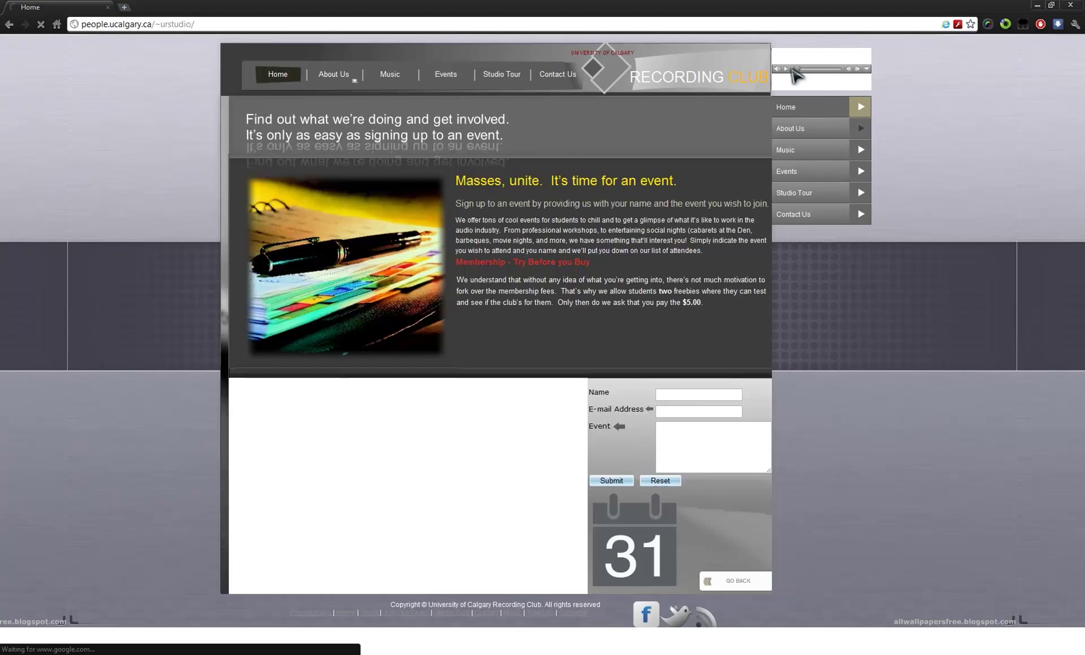
pyautogui.click(789, 69)
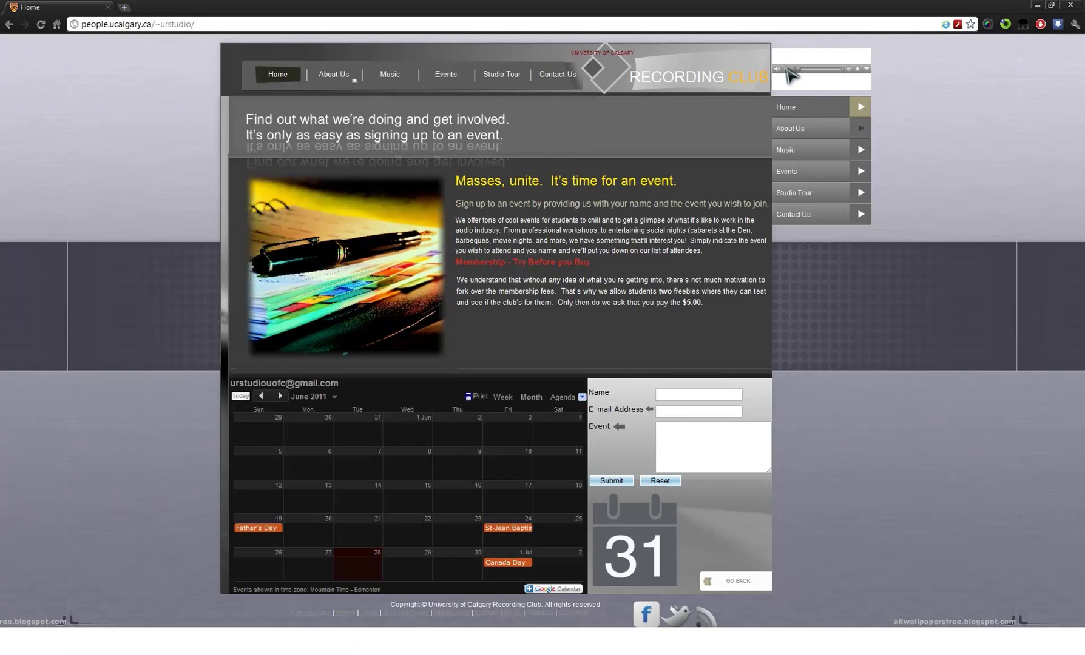
pyautogui.click(446, 75)
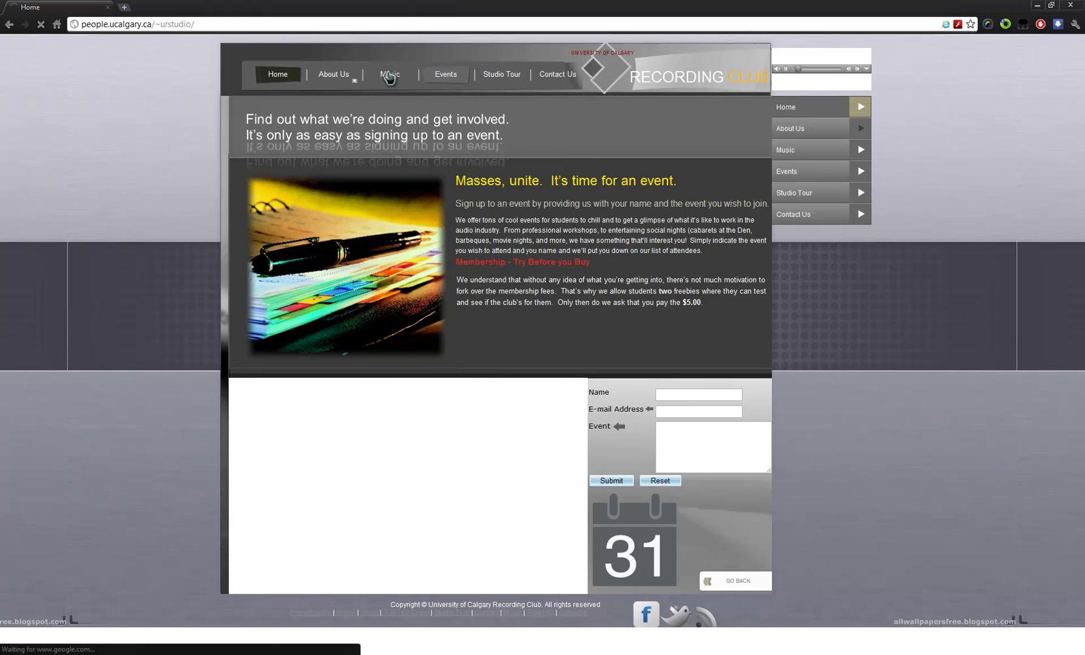
pyautogui.click(390, 75)
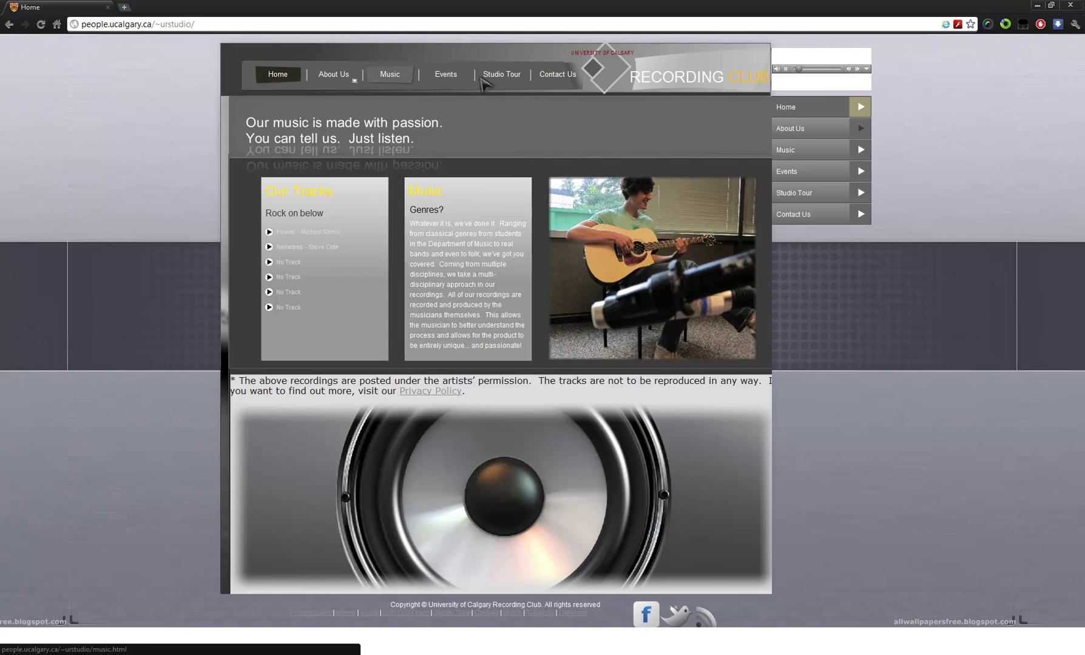
pyautogui.click(786, 69)
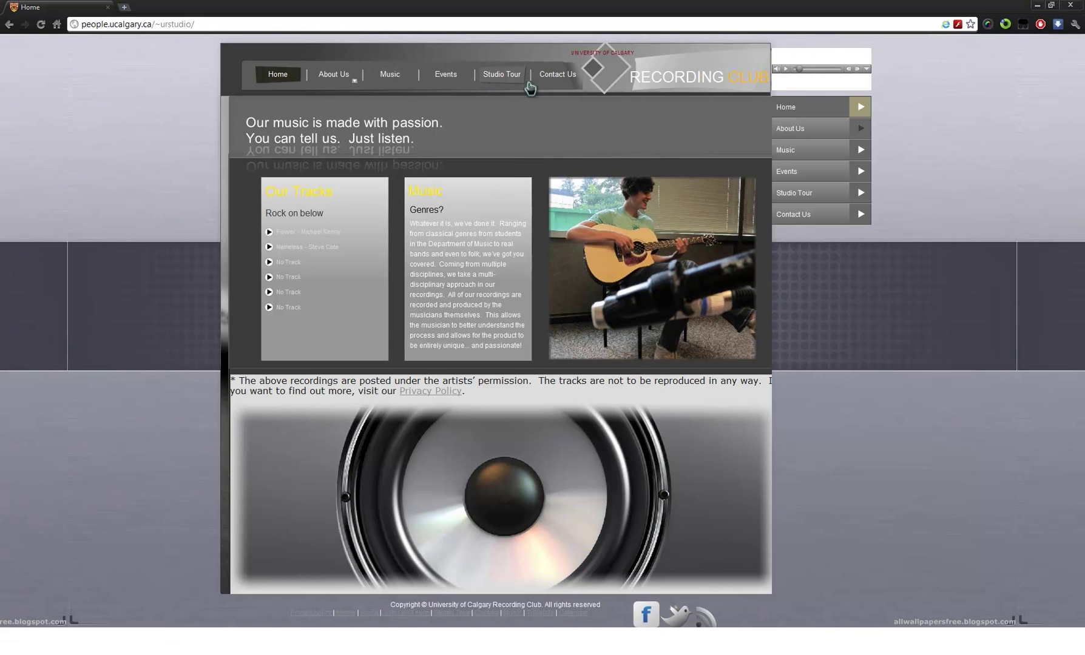
# View the Contact Us page, then return to the site's Home page.
pyautogui.click(558, 75)
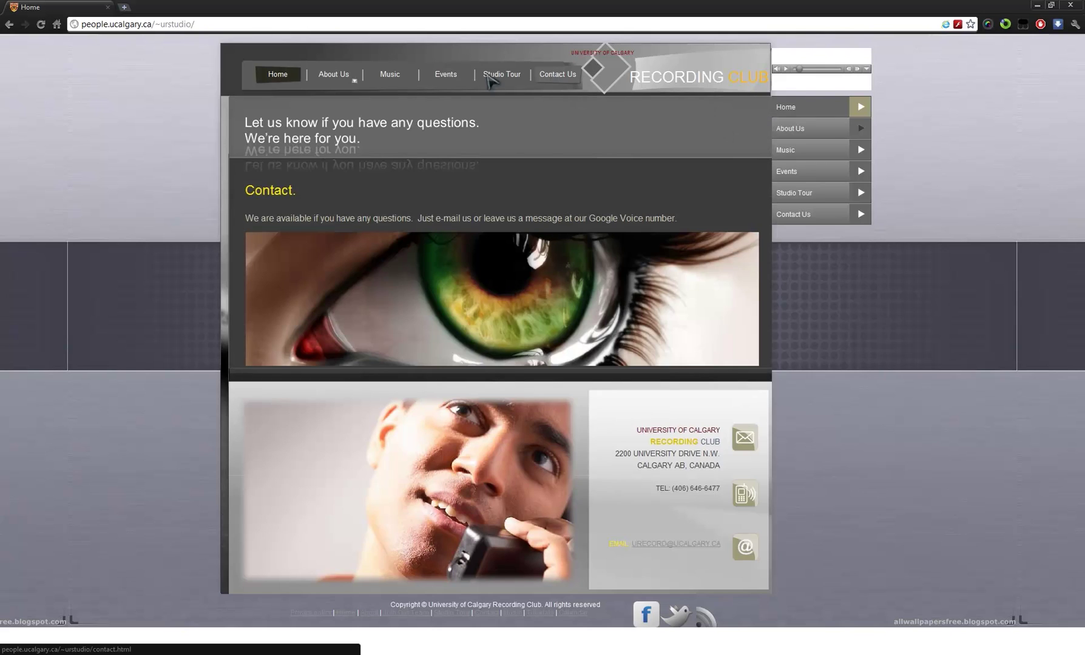
pyautogui.click(270, 75)
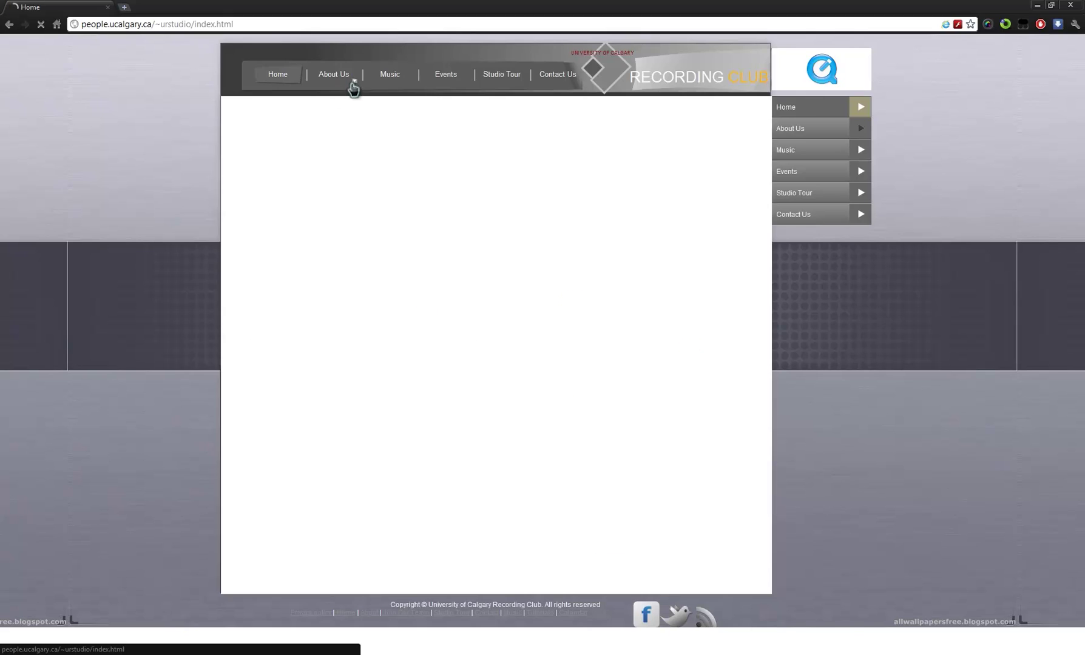
pyautogui.moveTo(355, 88)
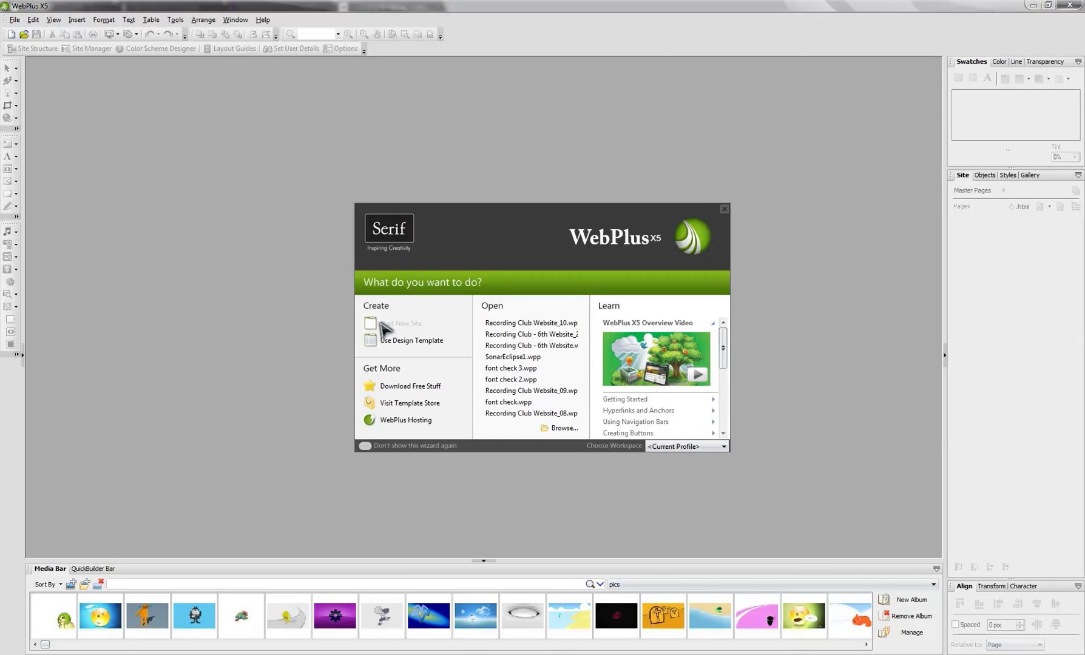
# Pick the Eco design template with the Iconoclast colour scheme and open it as new site Site2.
pyautogui.click(420, 342)
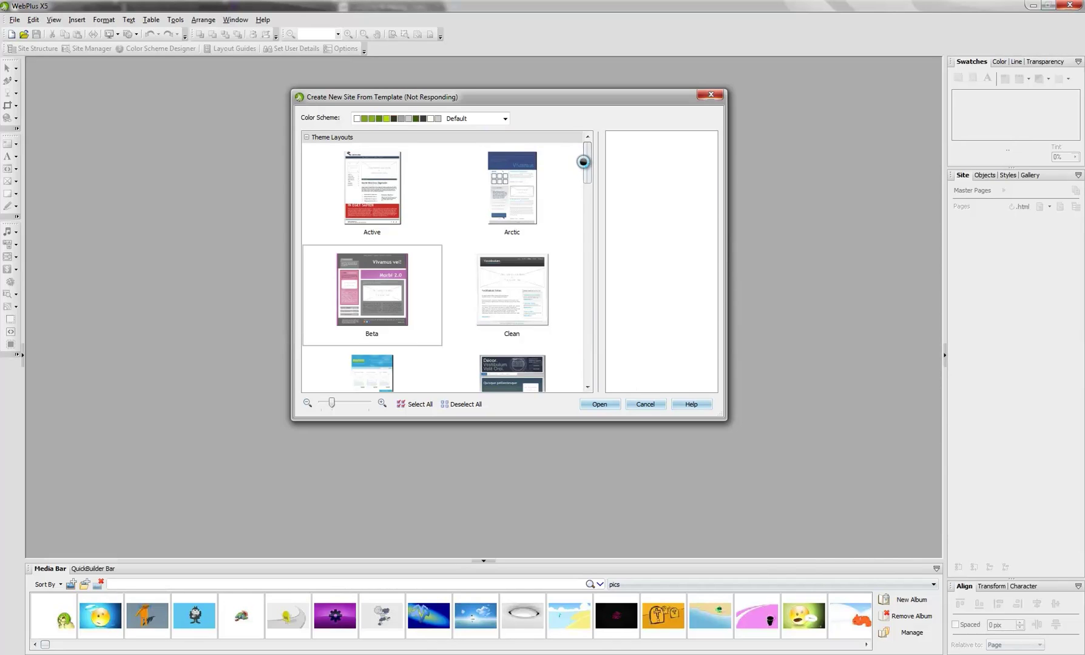
pyautogui.moveTo(582, 162)
pyautogui.mouseDown()
pyautogui.moveTo(586, 358)
pyautogui.moveTo(588, 198)
pyautogui.mouseUp()
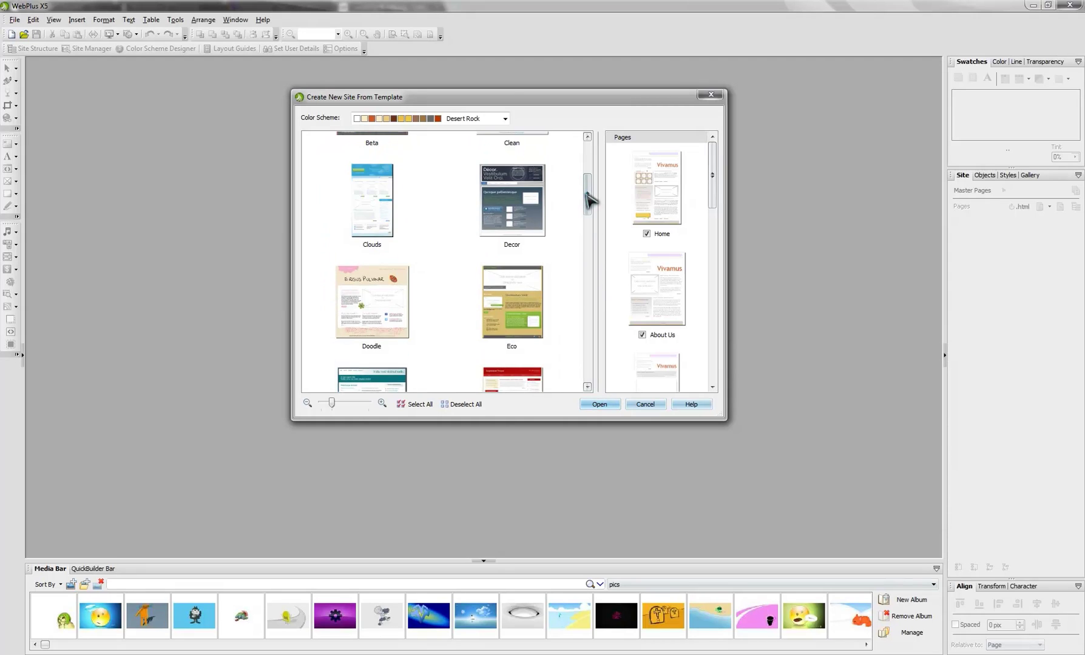
pyautogui.click(517, 318)
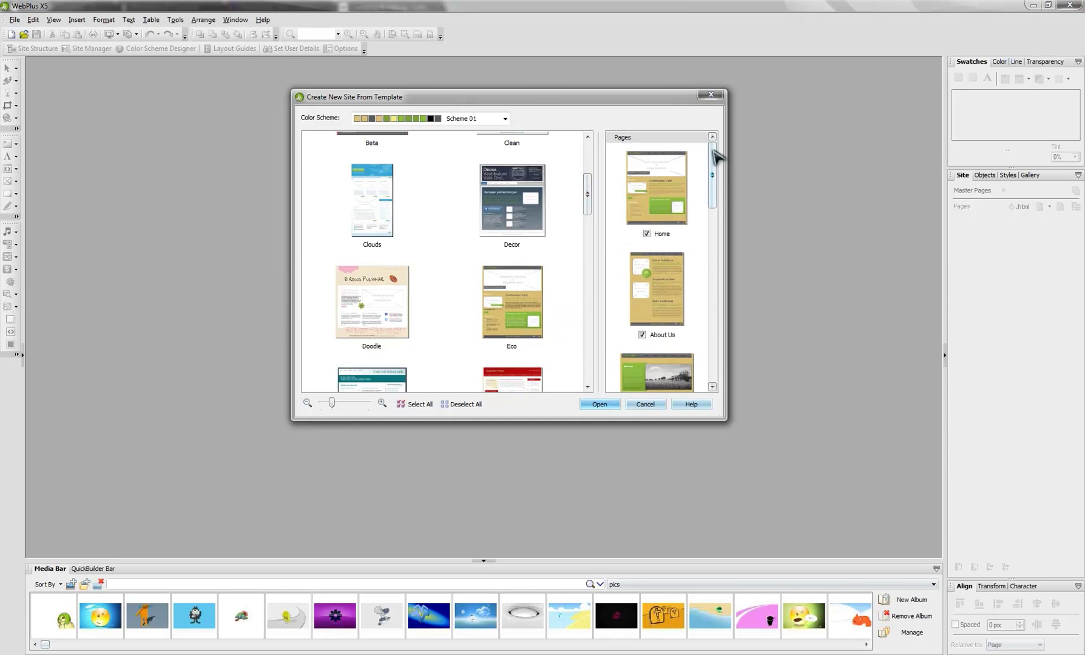
pyautogui.moveTo(714, 159)
pyautogui.mouseDown()
pyautogui.moveTo(713, 206)
pyautogui.moveTo(715, 141)
pyautogui.mouseUp()
pyautogui.click(503, 118)
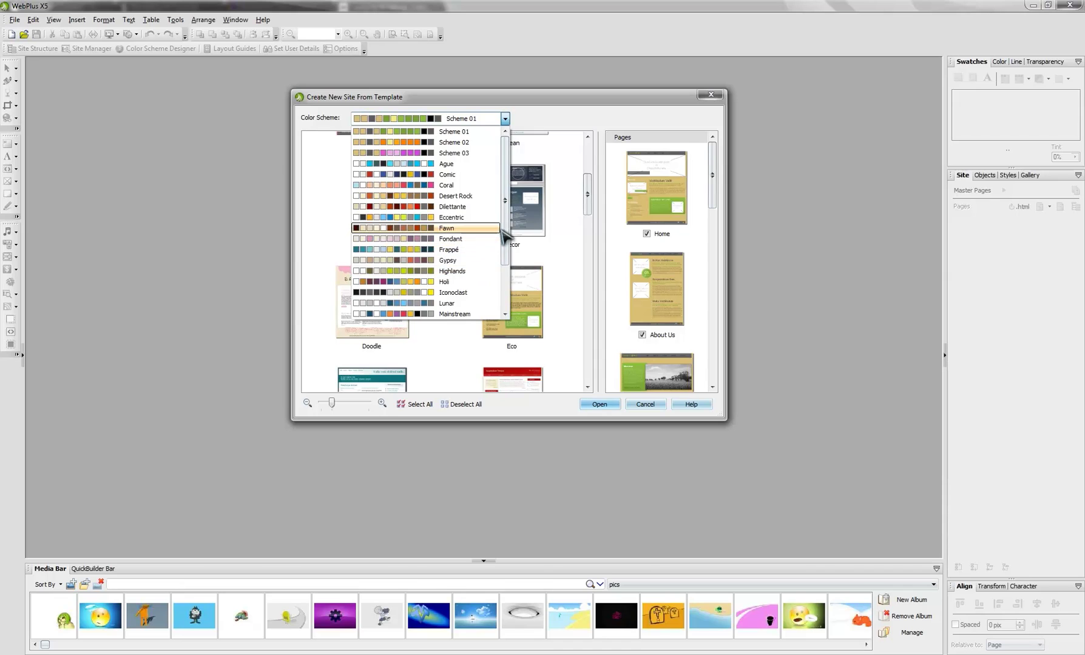
pyautogui.scroll(-2, 505, 245)
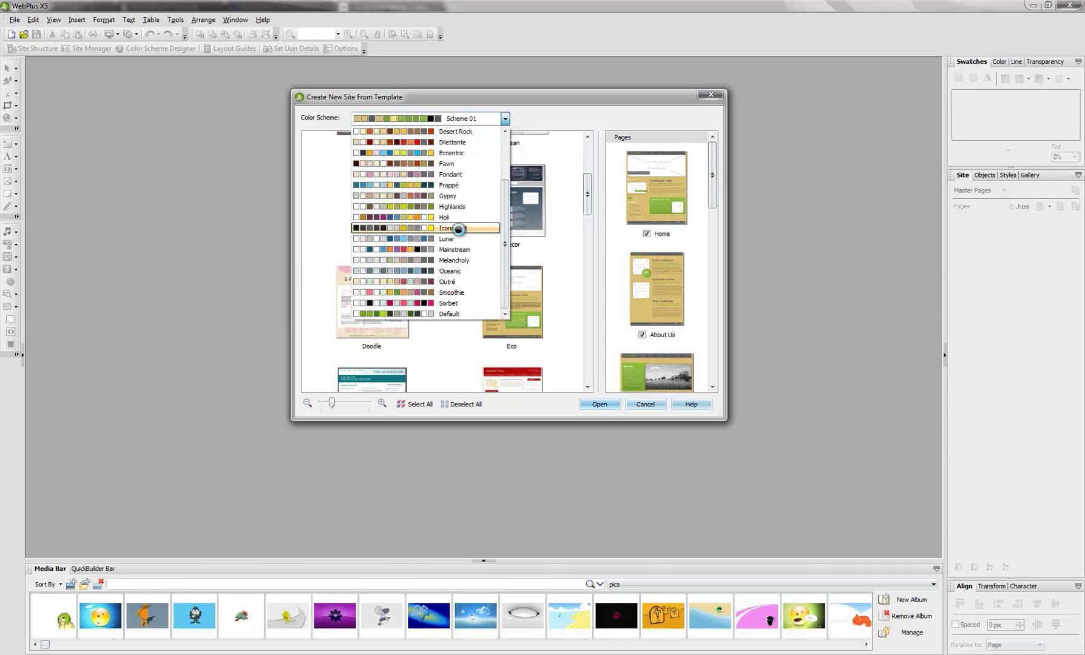
pyautogui.click(458, 228)
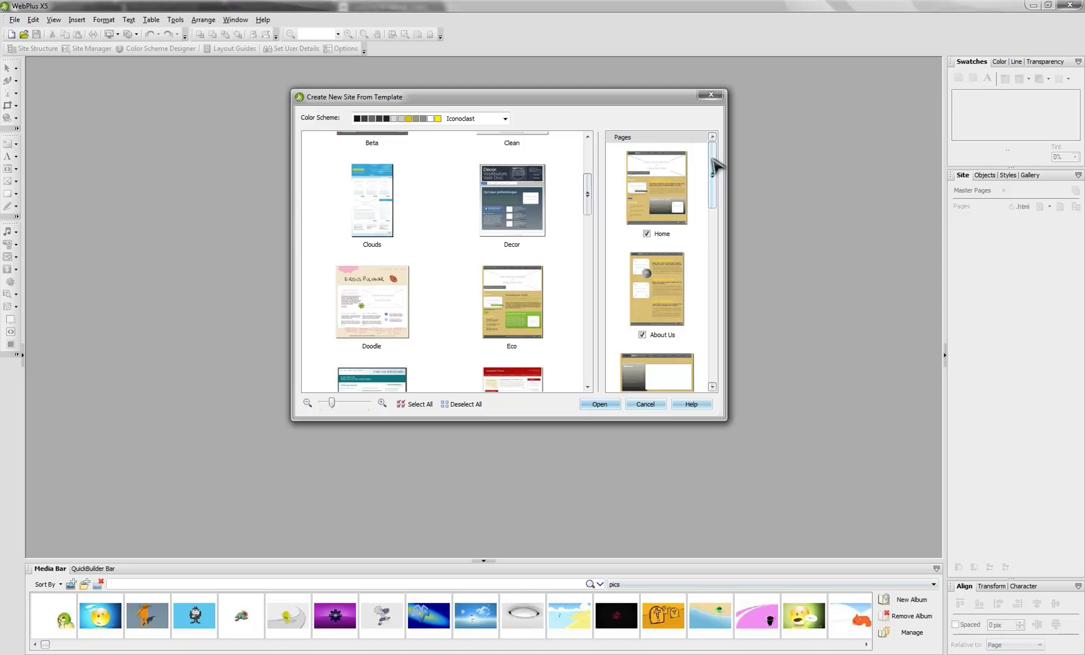
pyautogui.moveTo(714, 164); pyautogui.dragTo(713, 351)
pyautogui.click(603, 404)
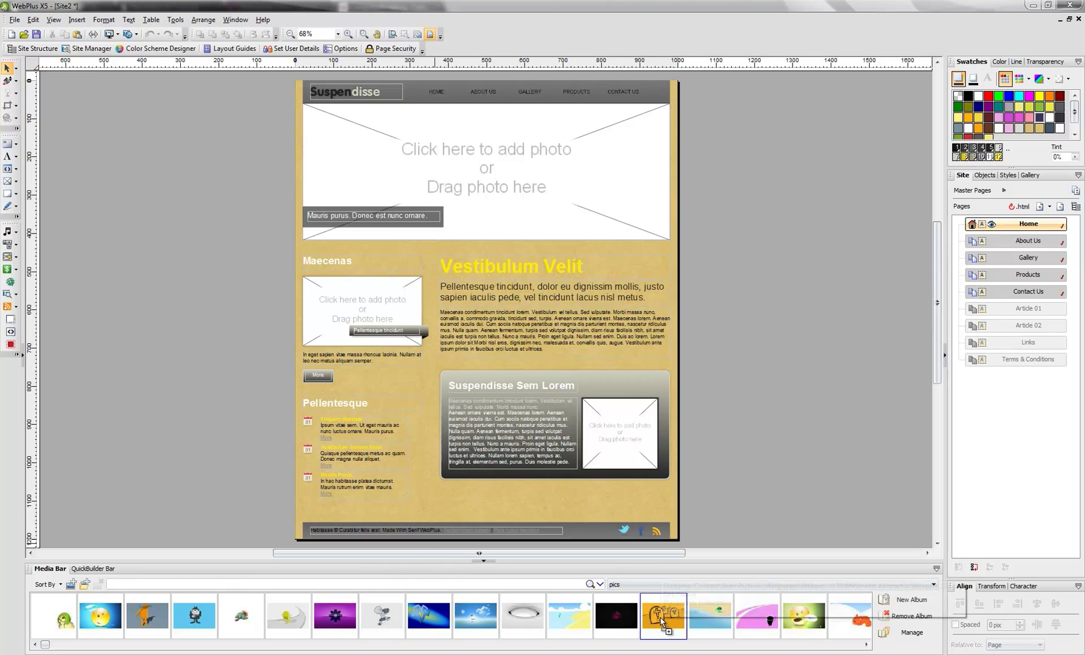
# Drop the orange tombstone picture from the Media Bar into the Home page's top photo frame.
pyautogui.moveTo(660, 620); pyautogui.dragTo(477, 178)
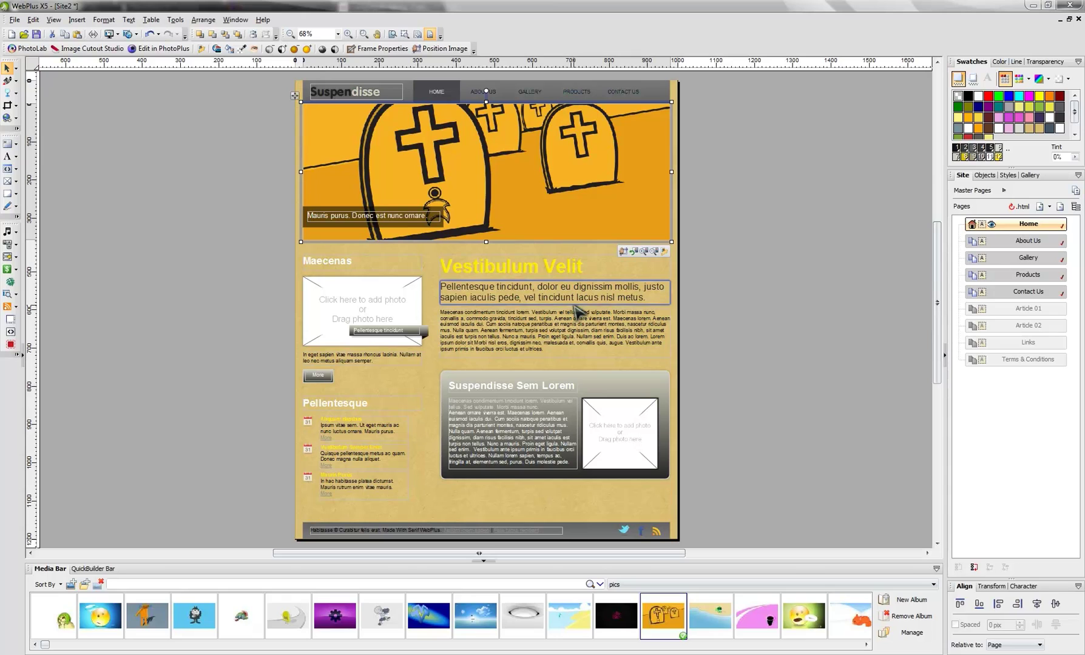
# Replace the Pellentesque heading with 'Events' and the Vestibulum Velit heading with 'Welcome!'.
pyautogui.click(376, 407)
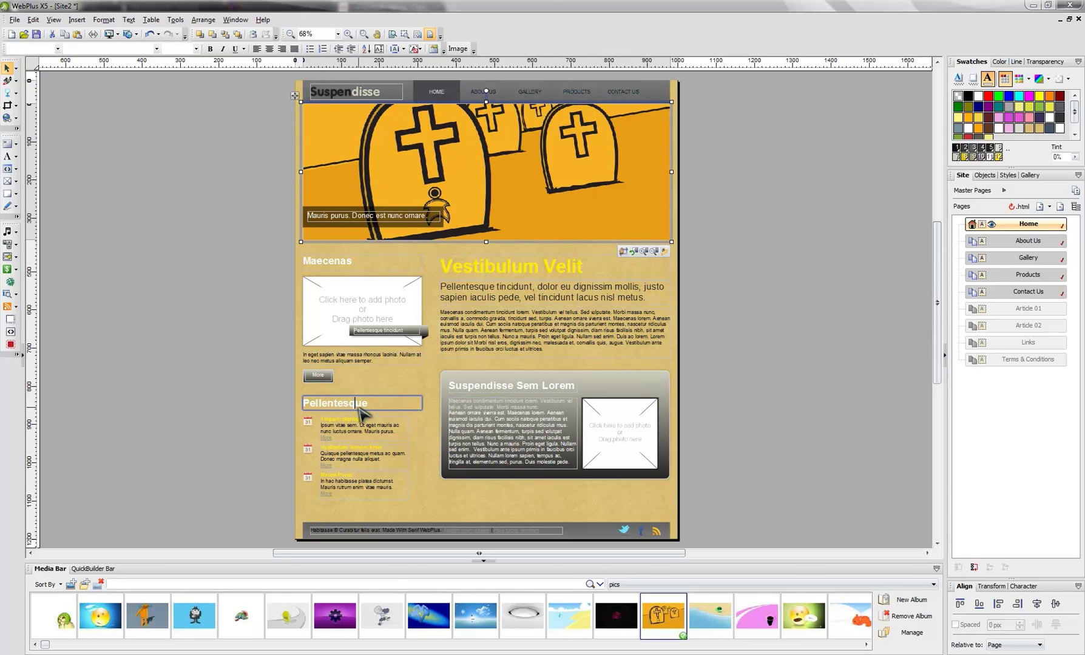
pyautogui.moveTo(376, 407); pyautogui.dragTo(273, 406)
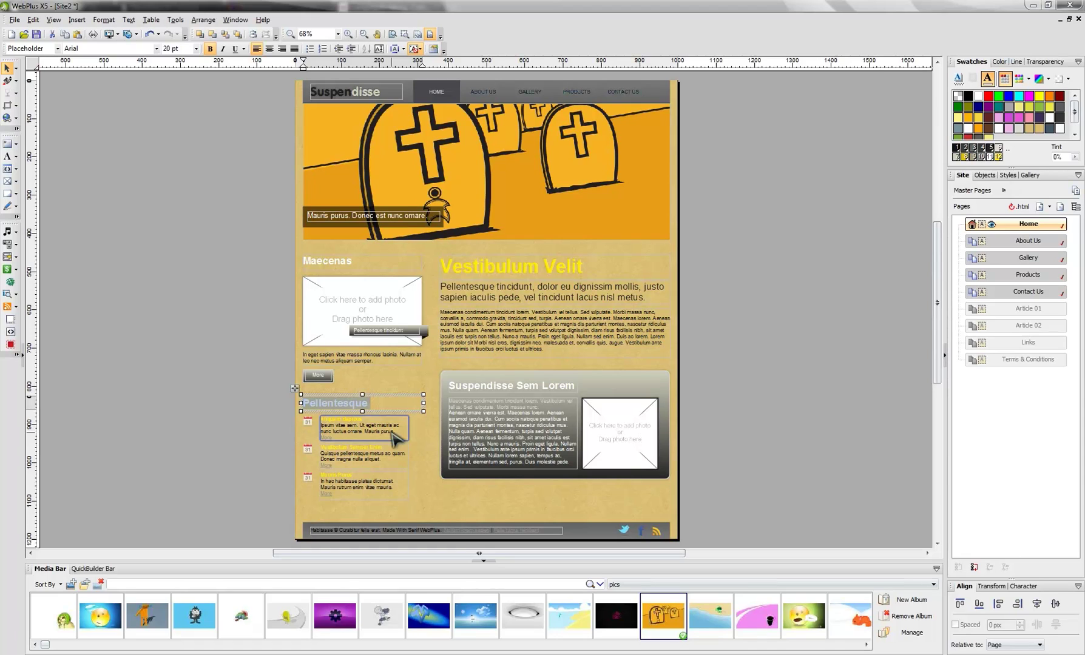
pyautogui.write('Even')
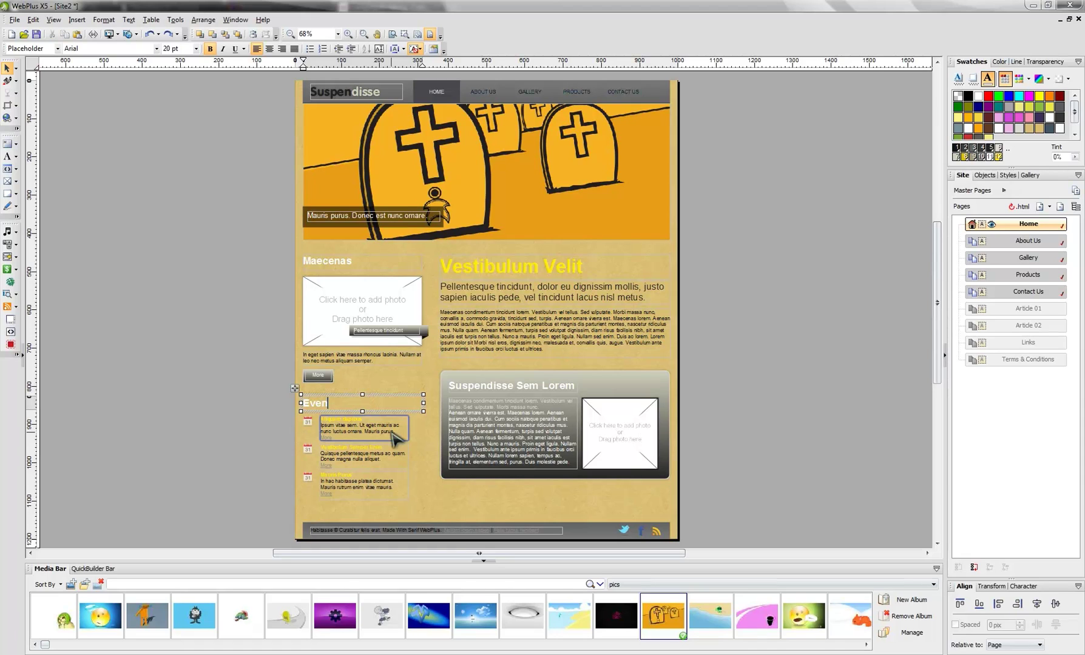
pyautogui.write('ts')
pyautogui.click(545, 294)
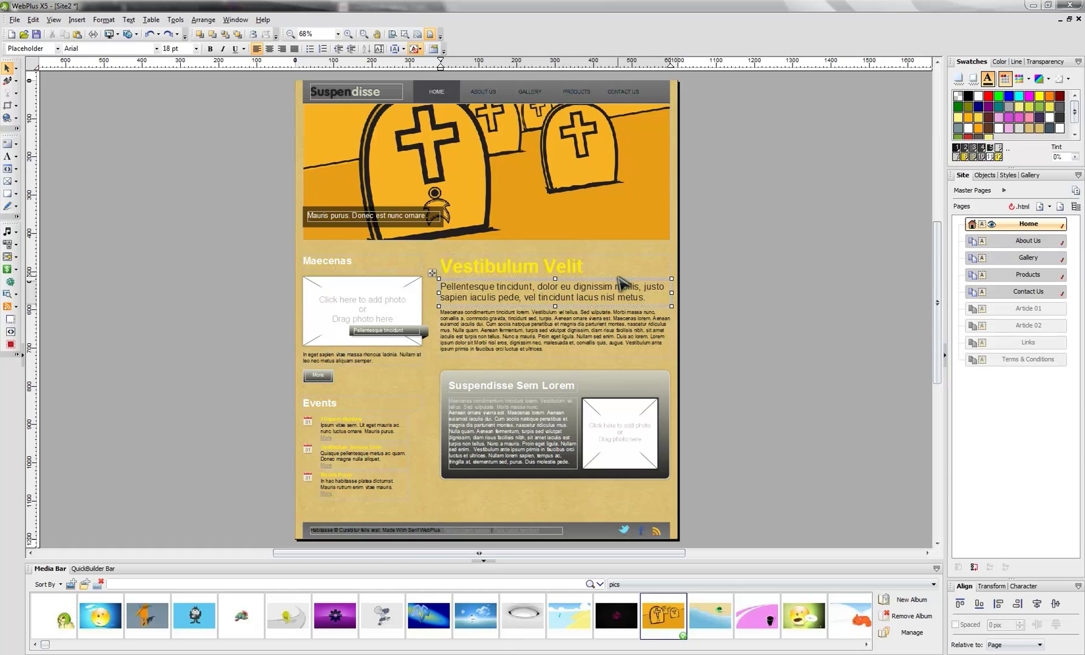
pyautogui.click(586, 266)
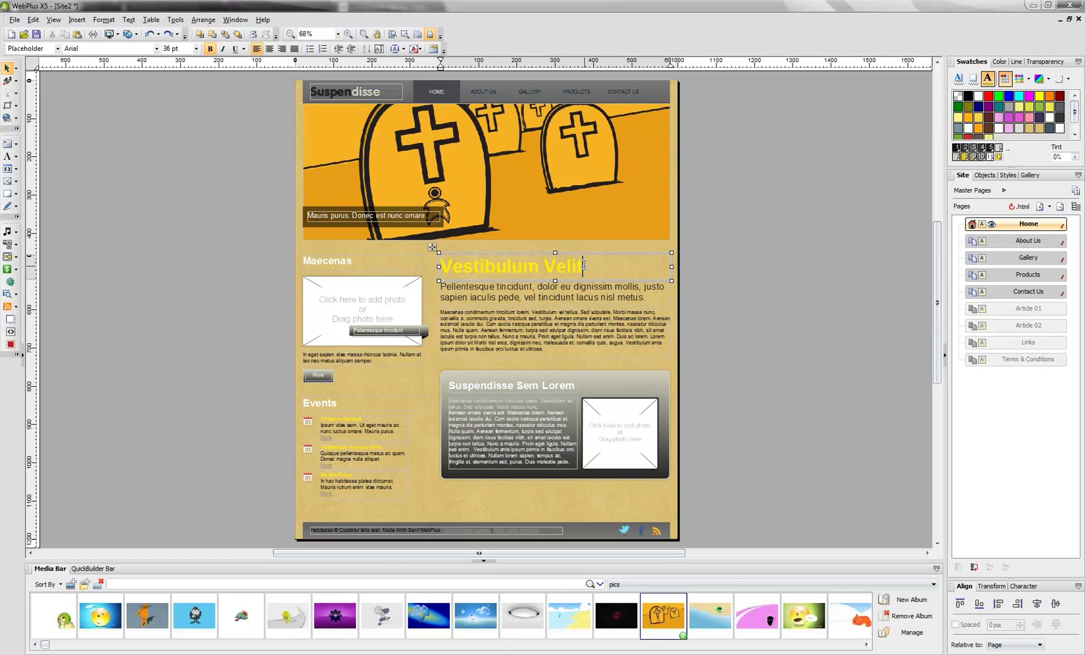
pyautogui.moveTo(584, 266); pyautogui.dragTo(395, 270)
pyautogui.write('W')
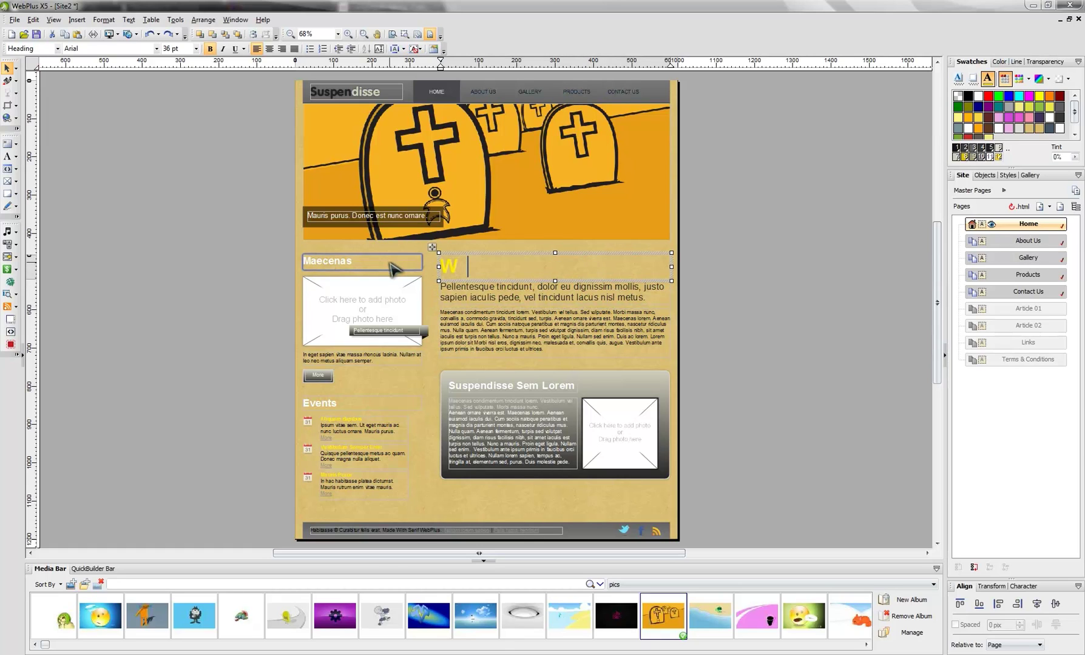
pyautogui.write('elcome!')
pyautogui.click(521, 290)
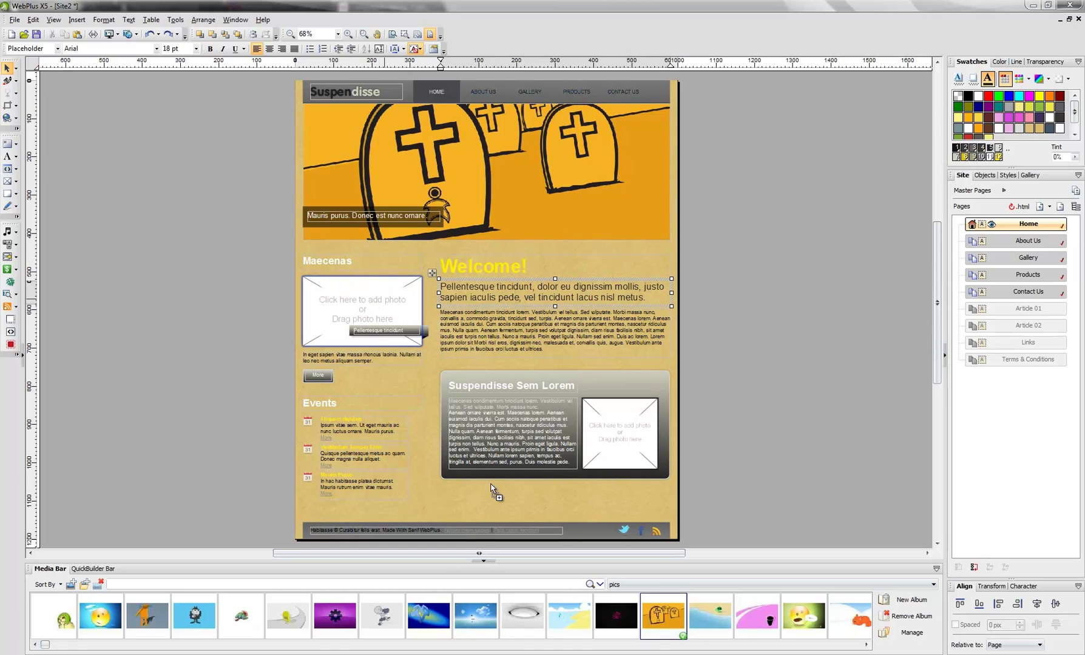
# Drop the blue sky picture into the Maecenas photo frame, then select the body text below Welcome!
pyautogui.moveTo(476, 615); pyautogui.dragTo(337, 314)
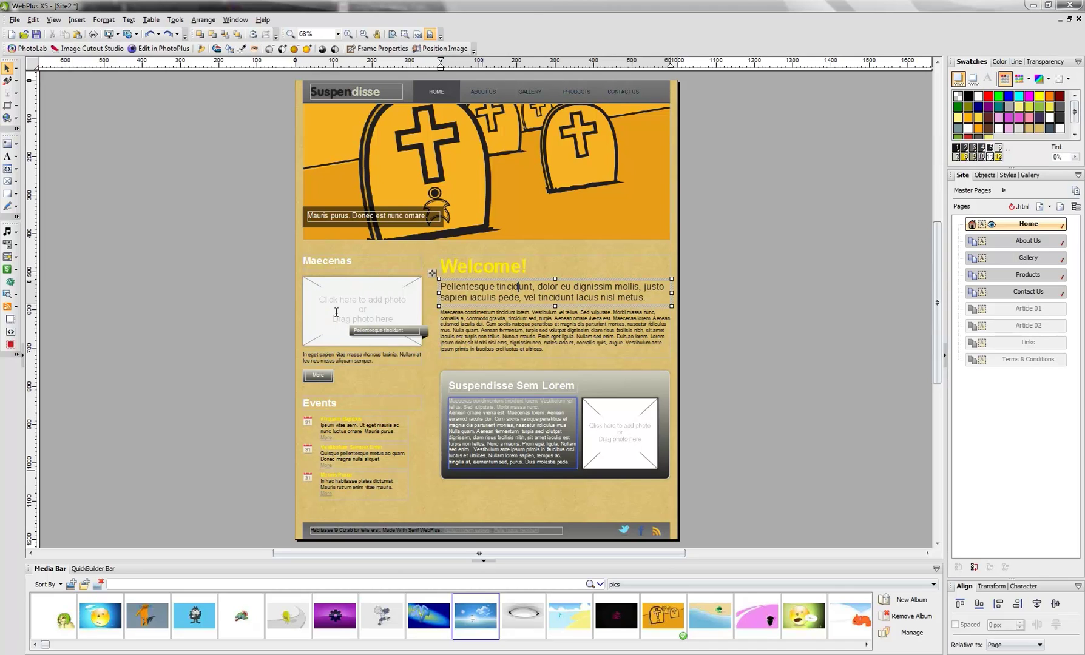
pyautogui.click(554, 329)
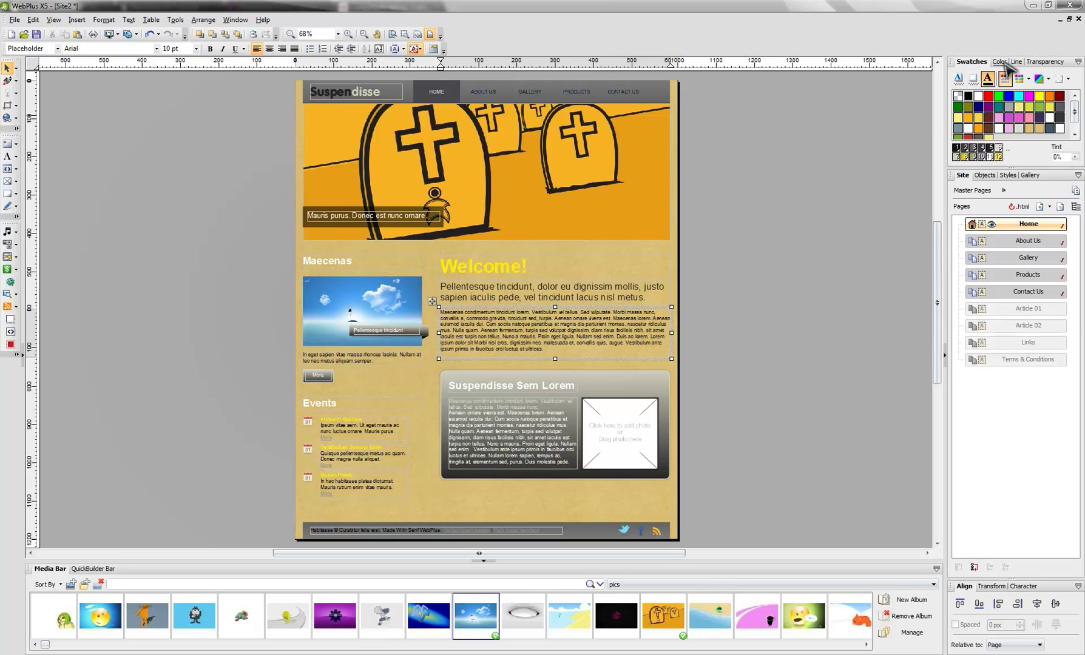
# Show the Bright icon set in the Gallery, trying the Calendar icon on the page and deleting it.
pyautogui.click(978, 176)
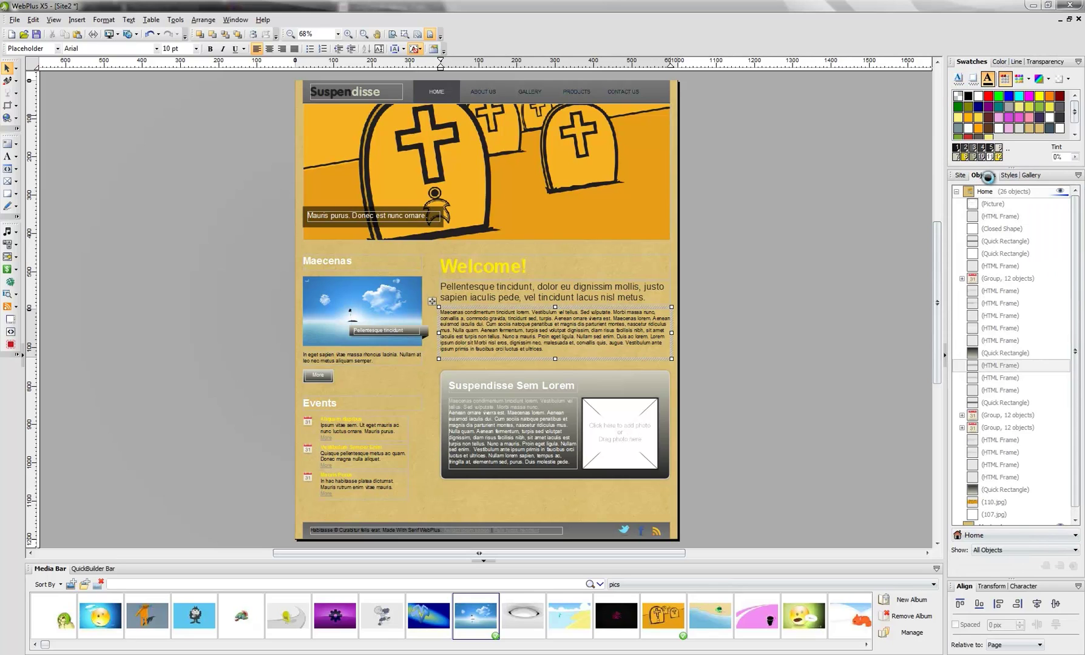
pyautogui.click(1029, 175)
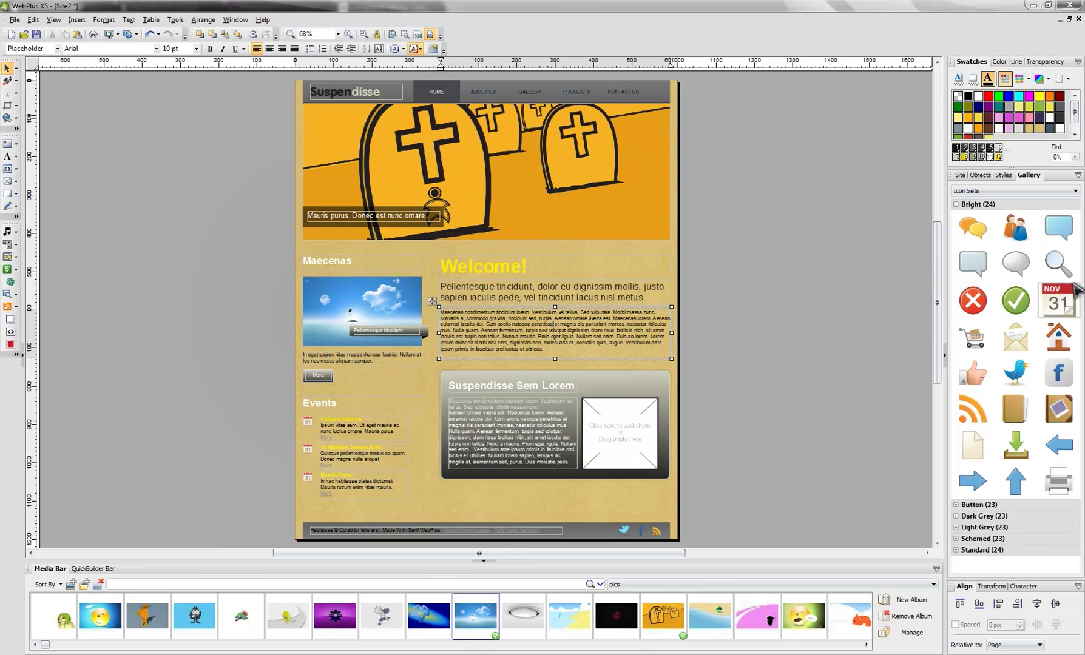
pyautogui.moveTo(1060, 313); pyautogui.dragTo(303, 425)
pyautogui.moveTo(415, 376); pyautogui.dragTo(416, 379)
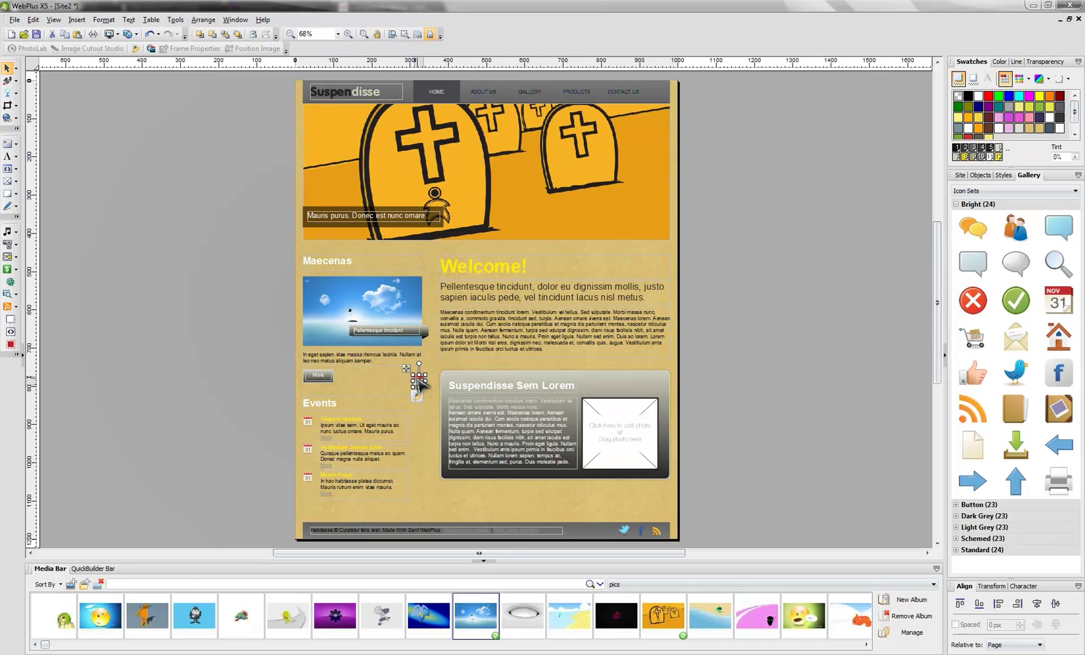
pyautogui.press('Delete')
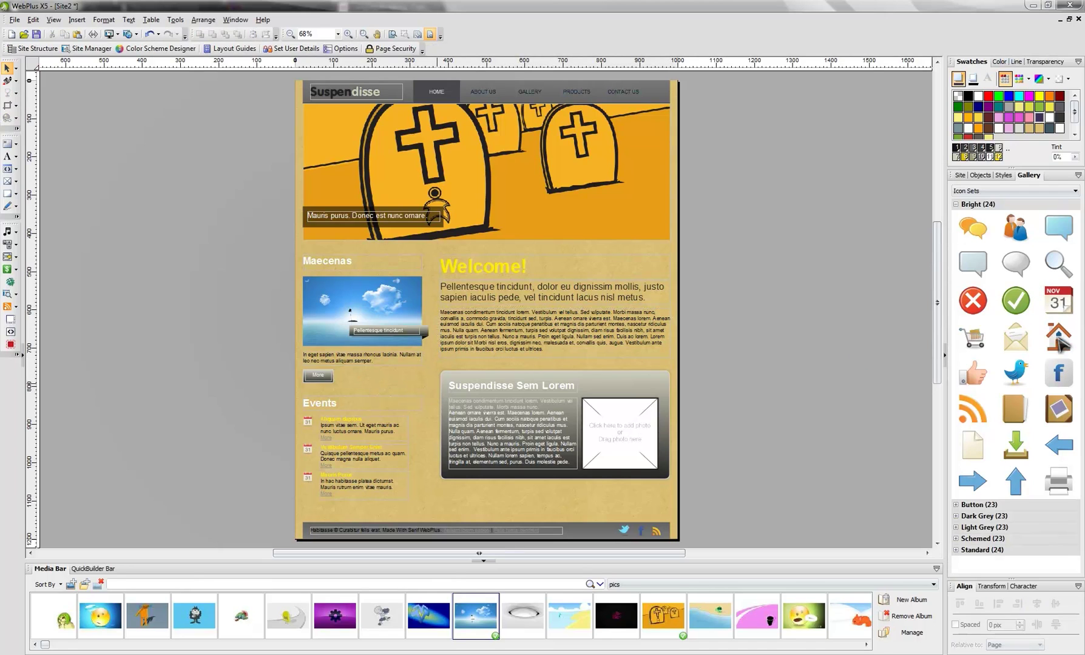
pyautogui.click(1017, 191)
pyautogui.click(984, 268)
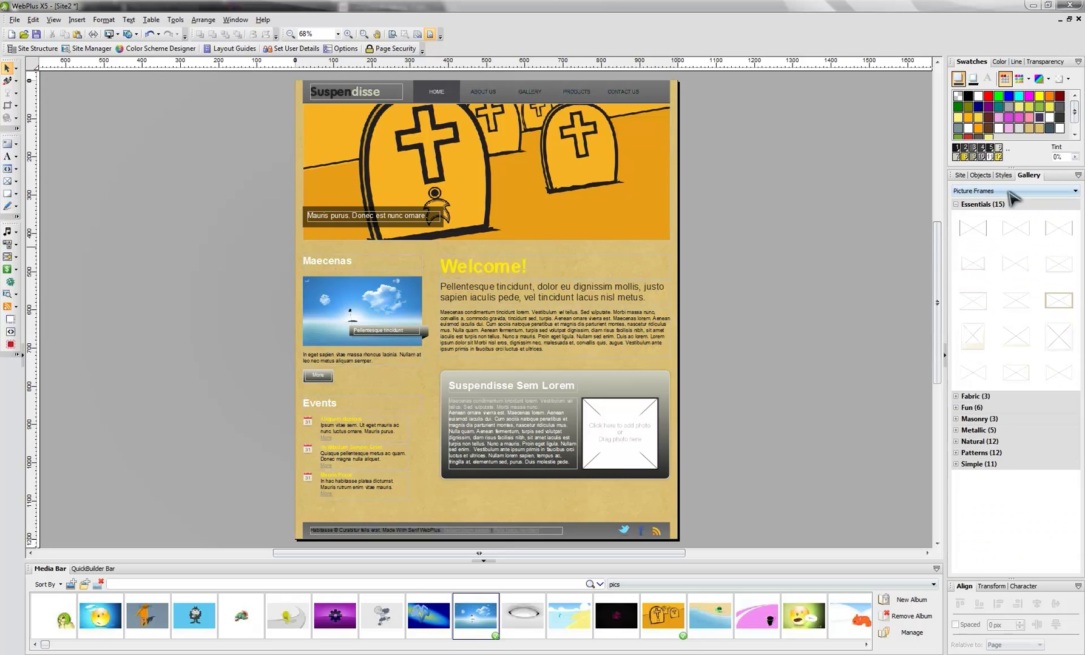
pyautogui.click(1009, 191)
pyautogui.click(996, 211)
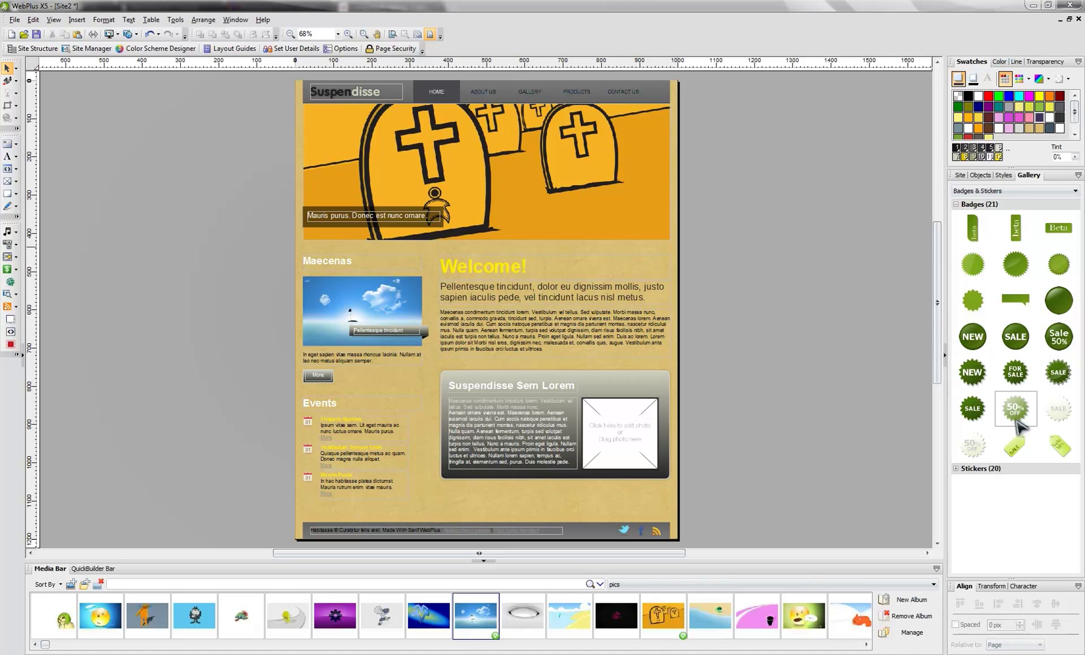
pyautogui.click(956, 468)
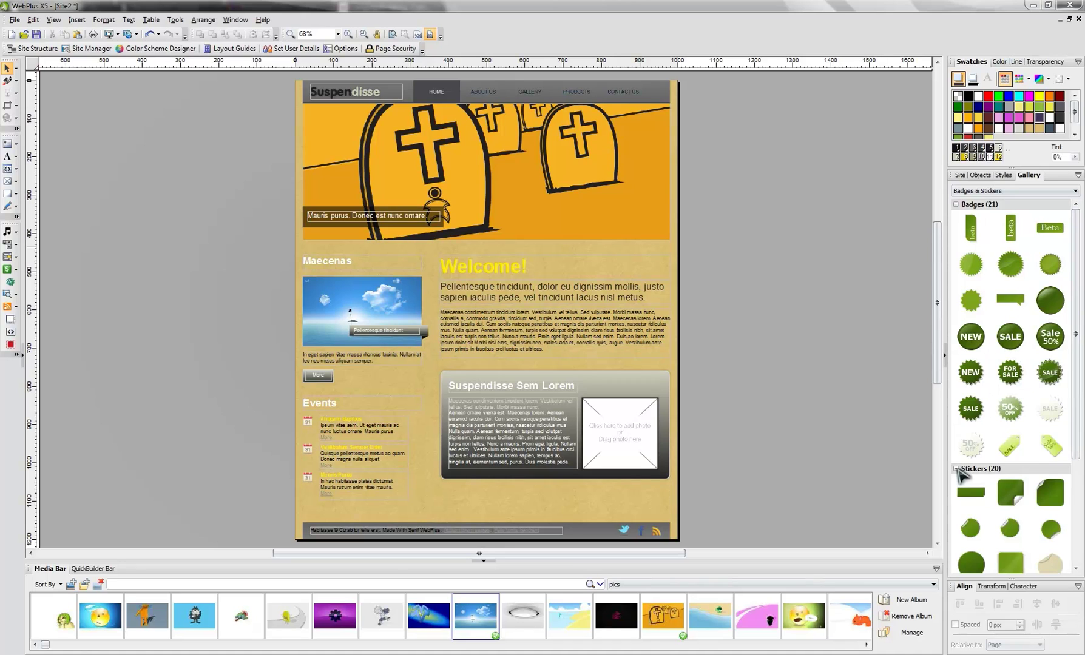
pyautogui.scroll(3, 966, 479)
pyautogui.click(957, 468)
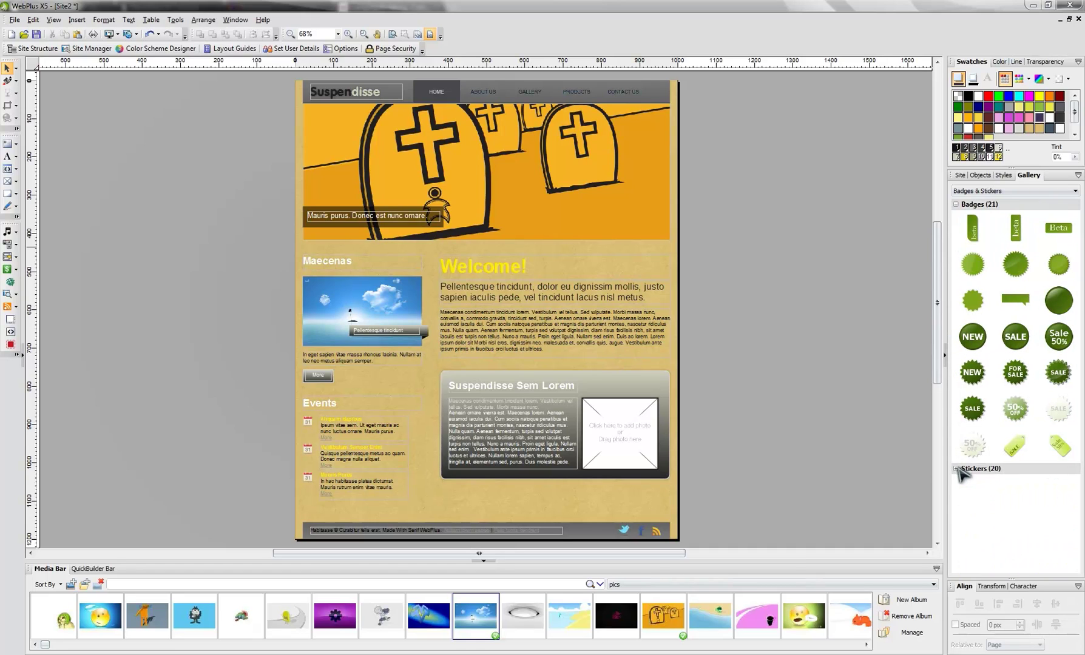
pyautogui.click(957, 204)
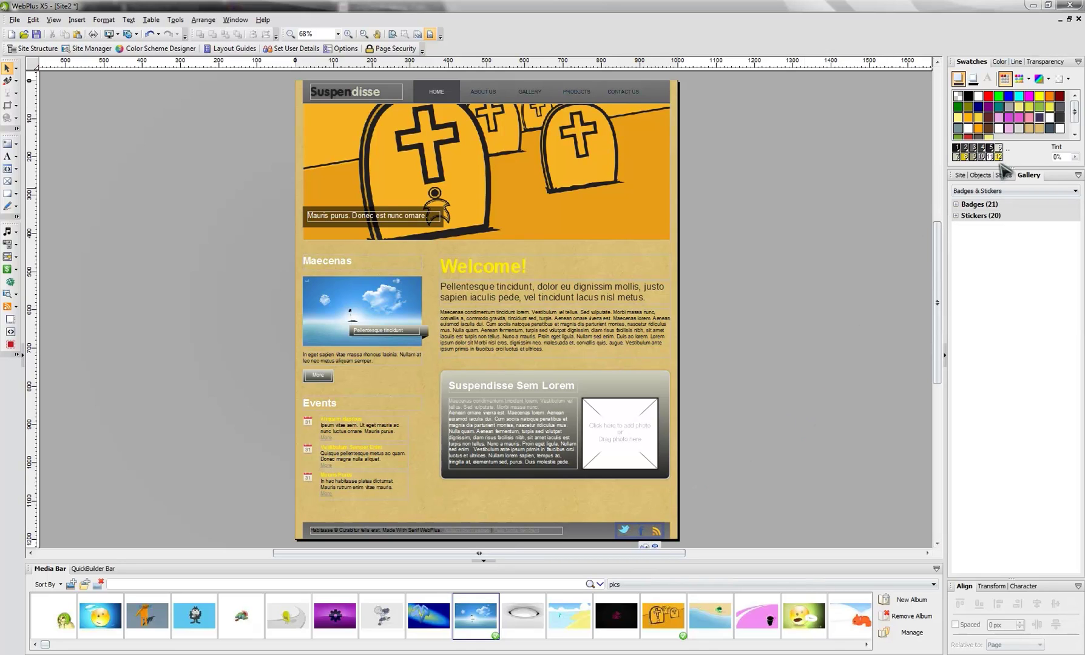
pyautogui.click(999, 193)
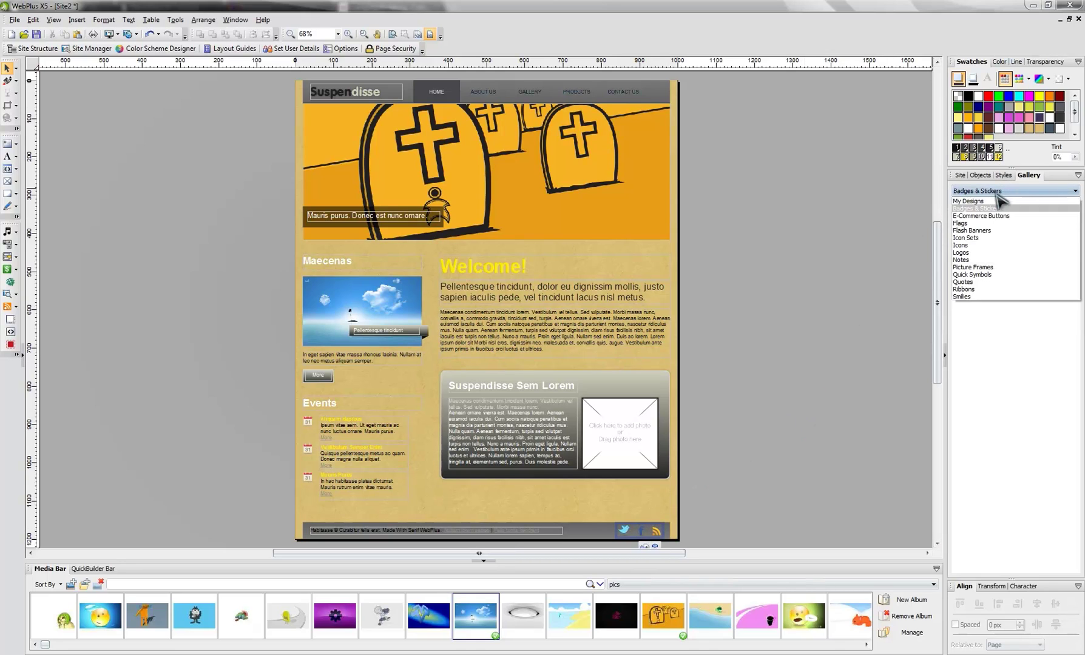
pyautogui.click(994, 252)
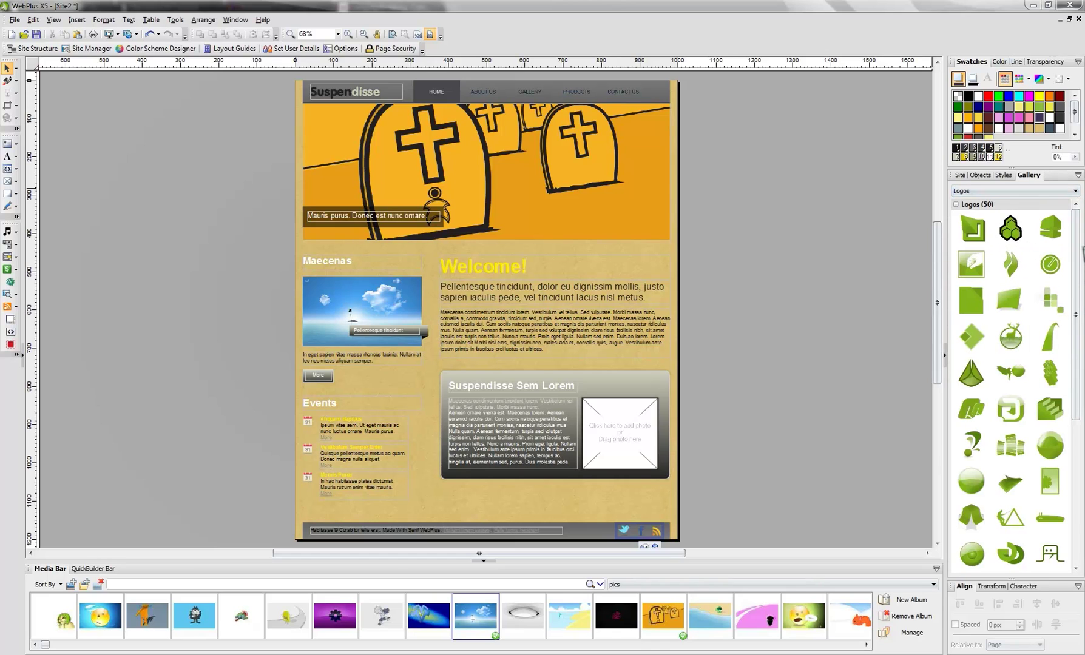
pyautogui.moveTo(1075, 219)
pyautogui.mouseDown()
pyautogui.moveTo(1076, 369)
pyautogui.moveTo(1073, 208)
pyautogui.mouseUp()
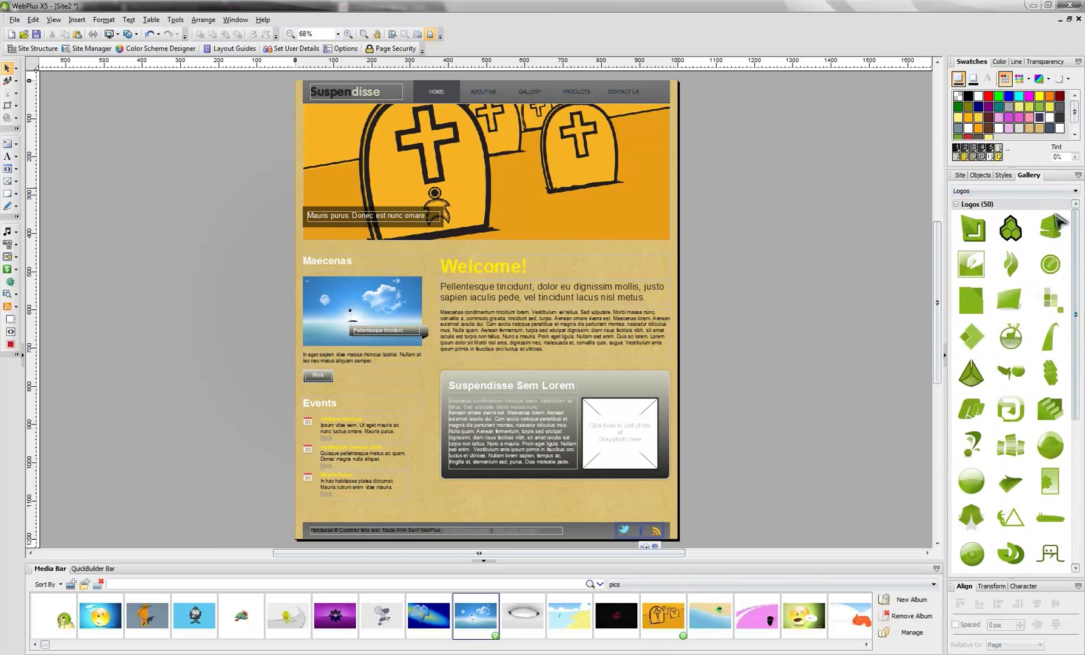
pyautogui.click(1020, 191)
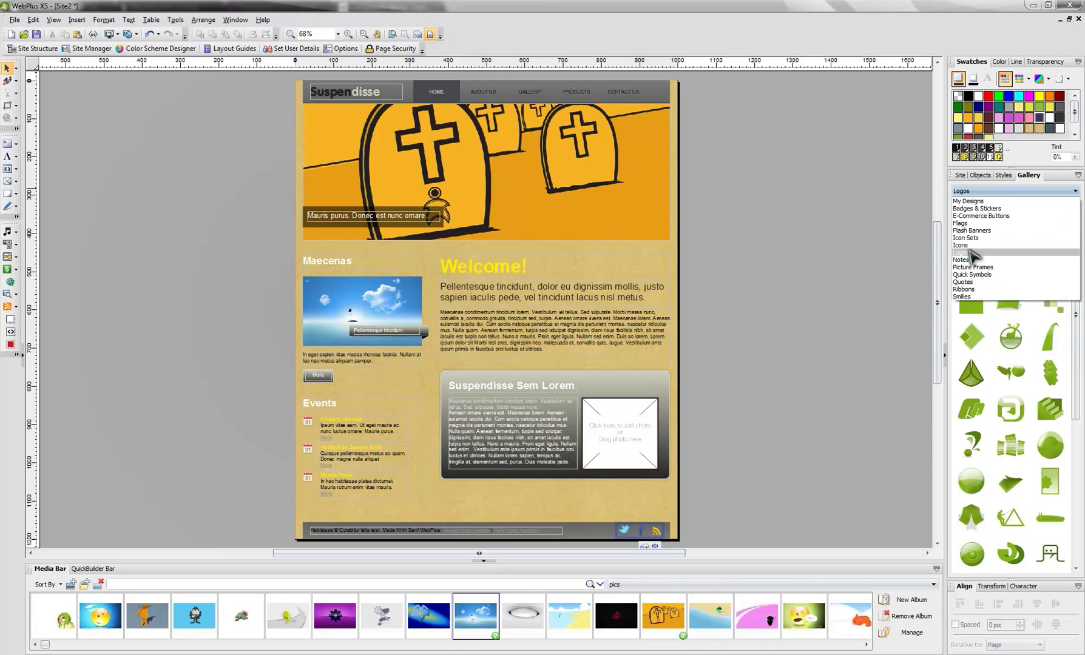
pyautogui.click(977, 209)
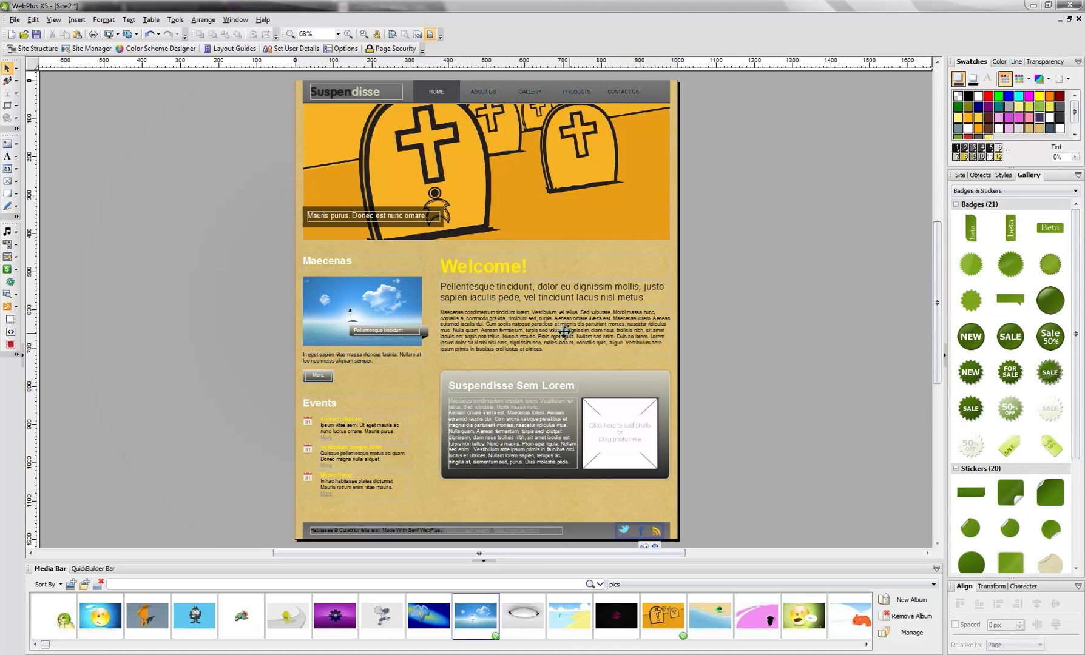
pyautogui.click(409, 220)
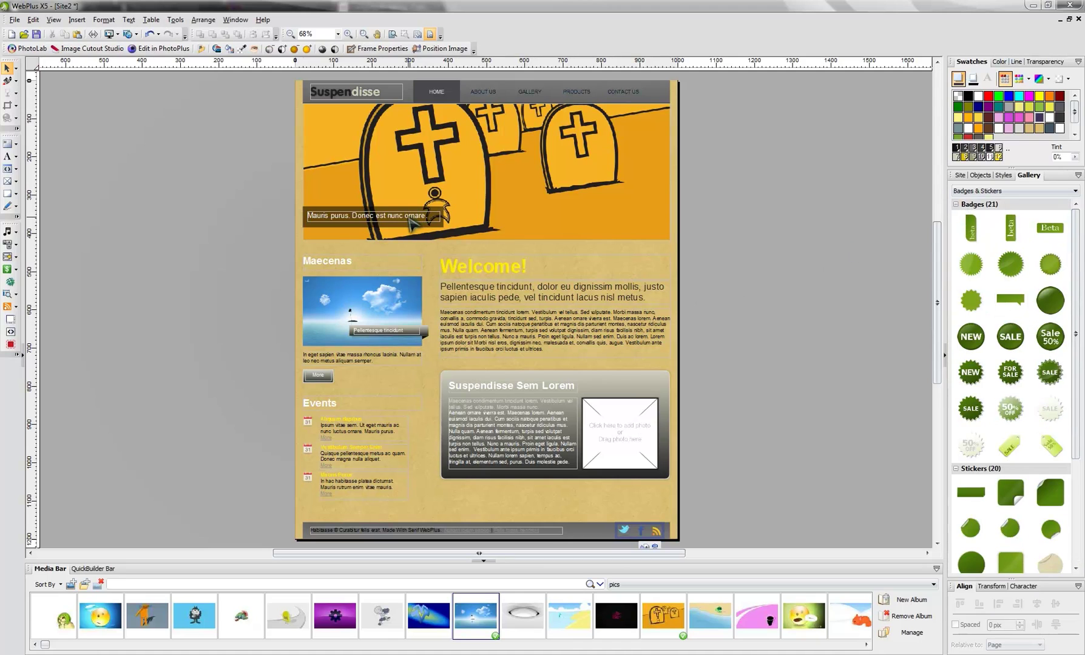
pyautogui.click(998, 190)
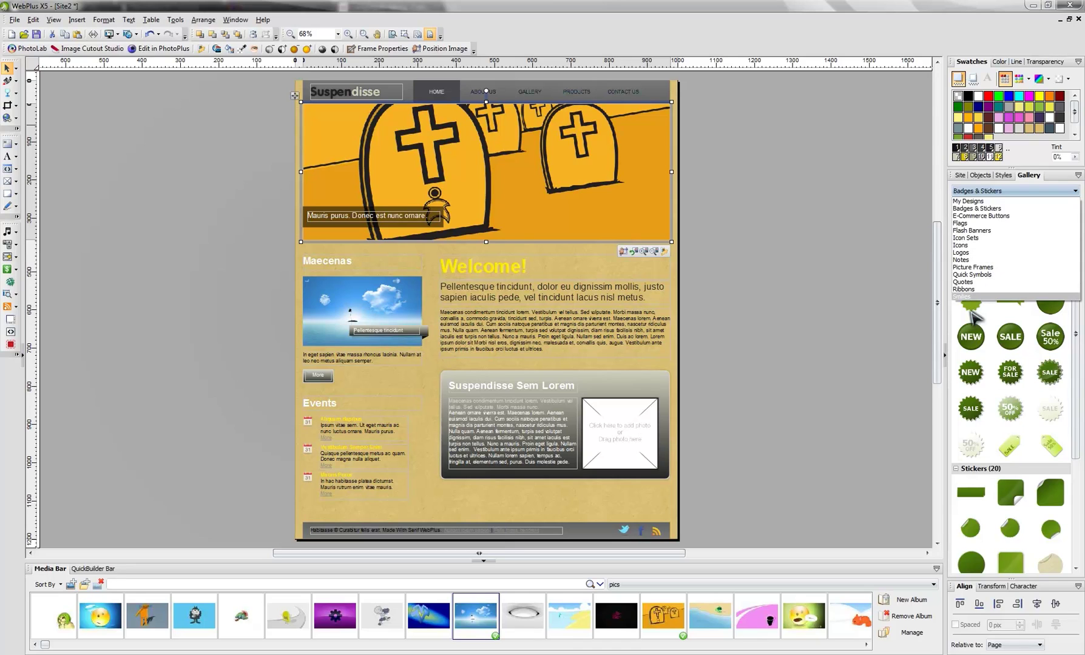
pyautogui.click(980, 223)
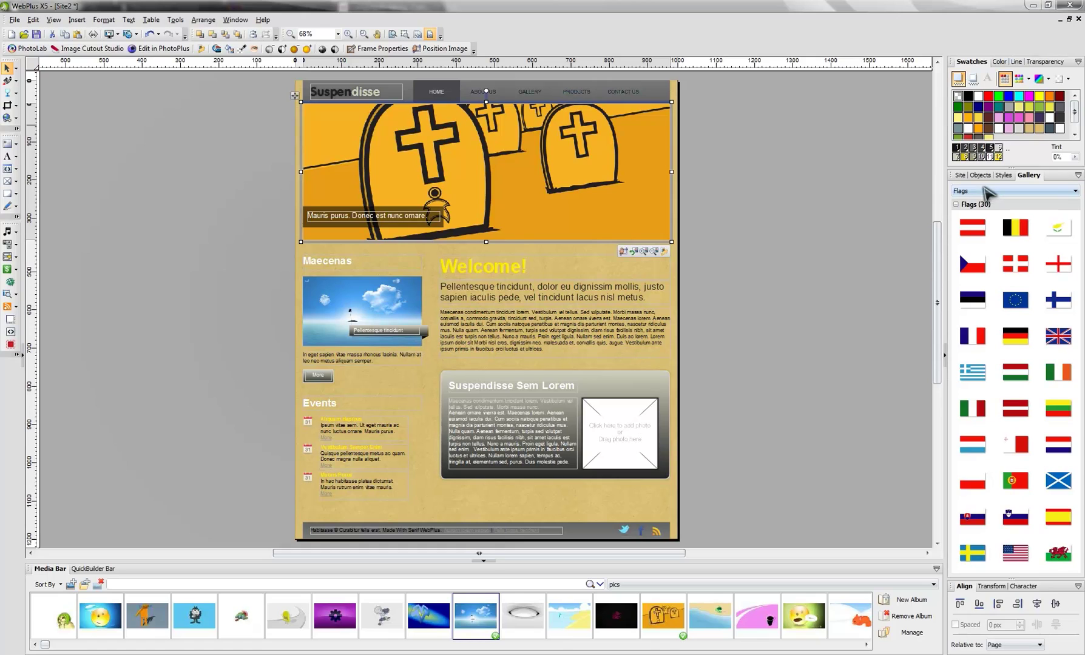
pyautogui.click(987, 192)
pyautogui.click(987, 191)
pyautogui.click(386, 99)
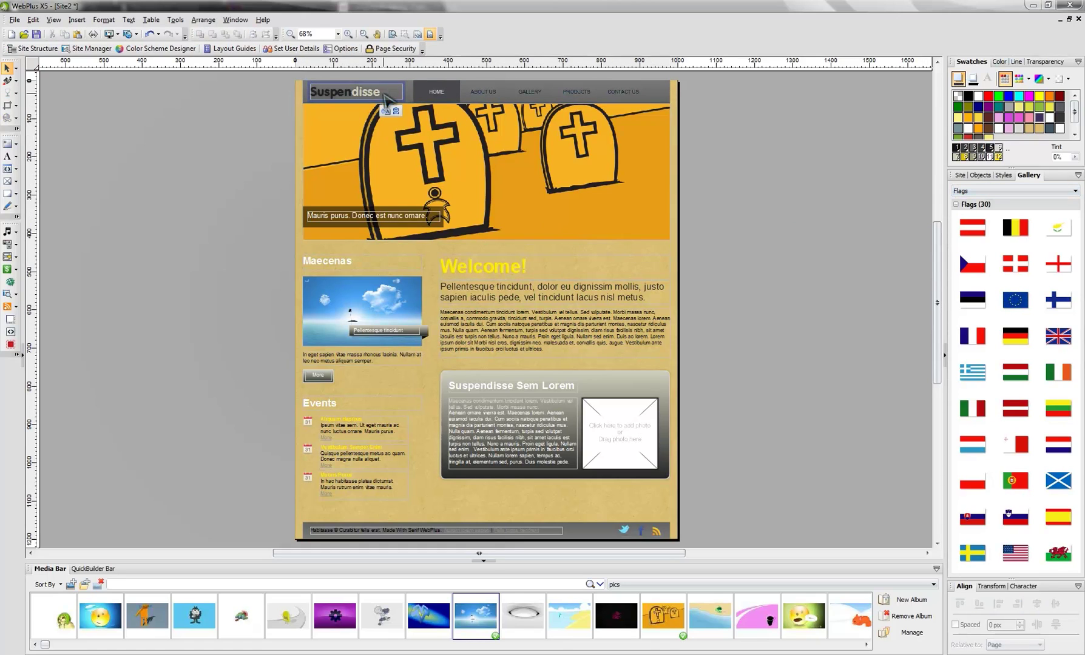
# In the Site tab, view Master A's 1000 × 1000 pix properties and leave them unchanged.
pyautogui.click(959, 176)
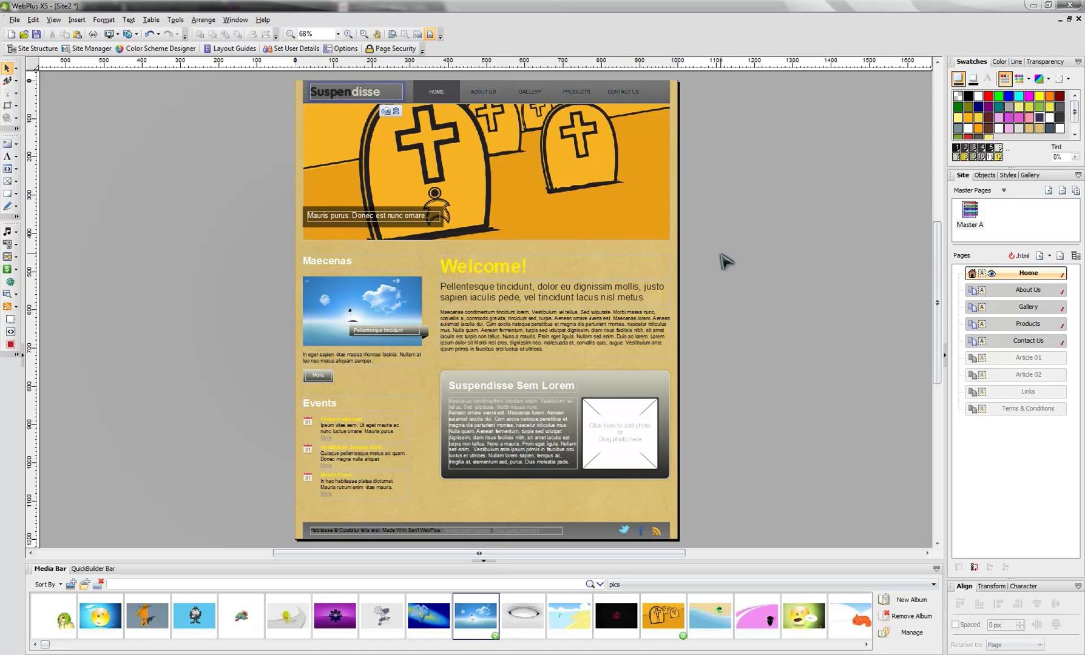
pyautogui.rightClick(971, 212)
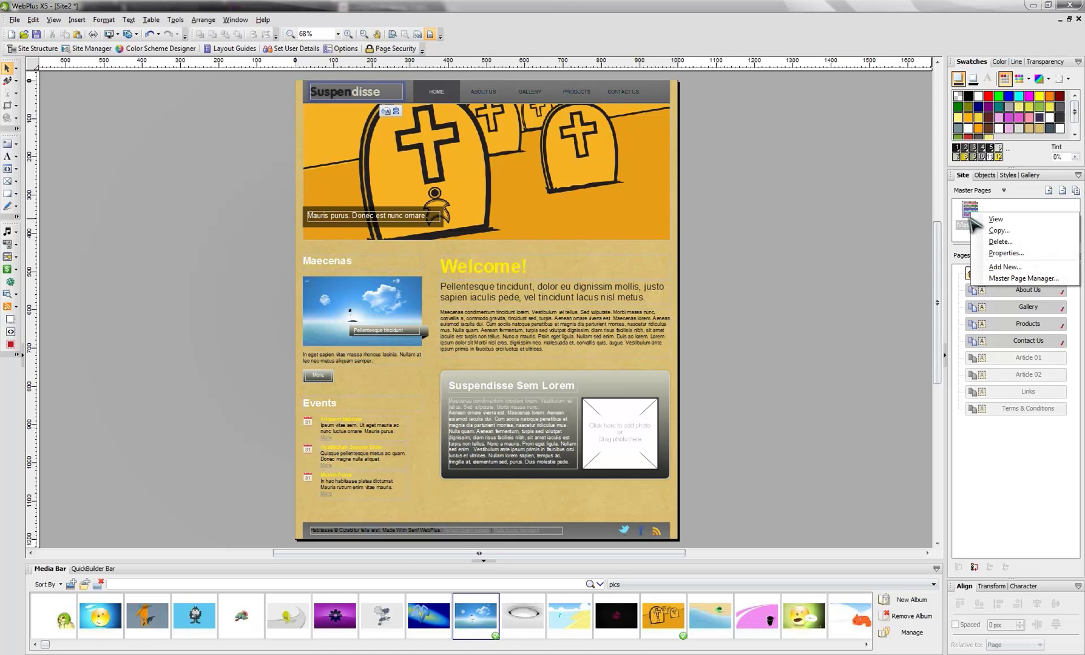
pyautogui.click(1018, 255)
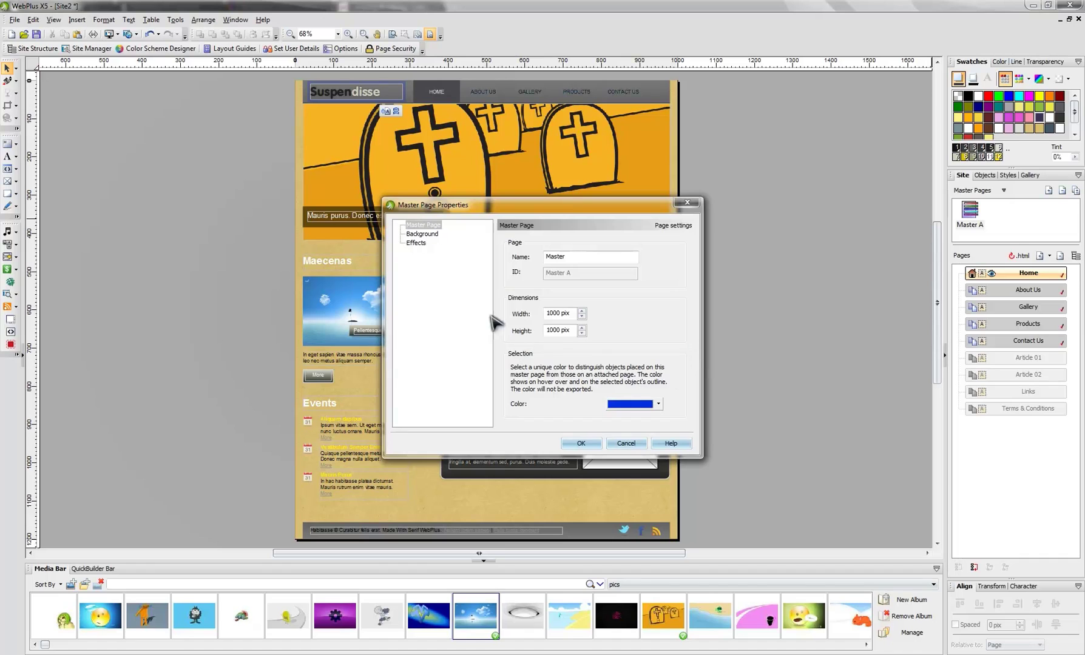
pyautogui.click(627, 444)
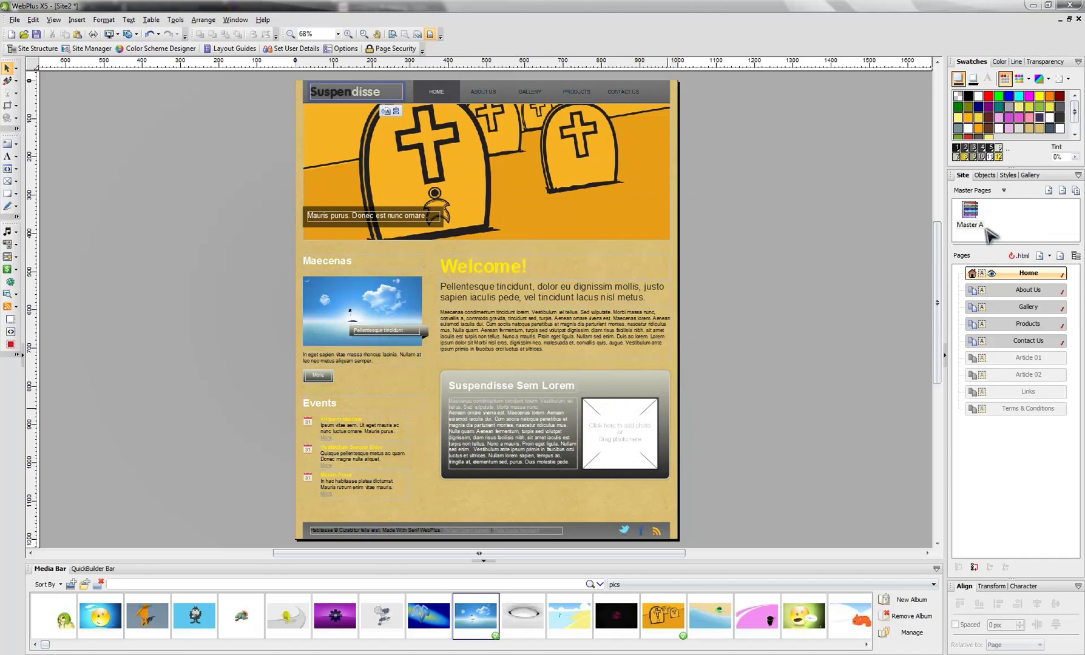
# Preview Master A and the Home, About Us, Contact Us and Gallery pages.
pyautogui.doubleClick(970, 212)
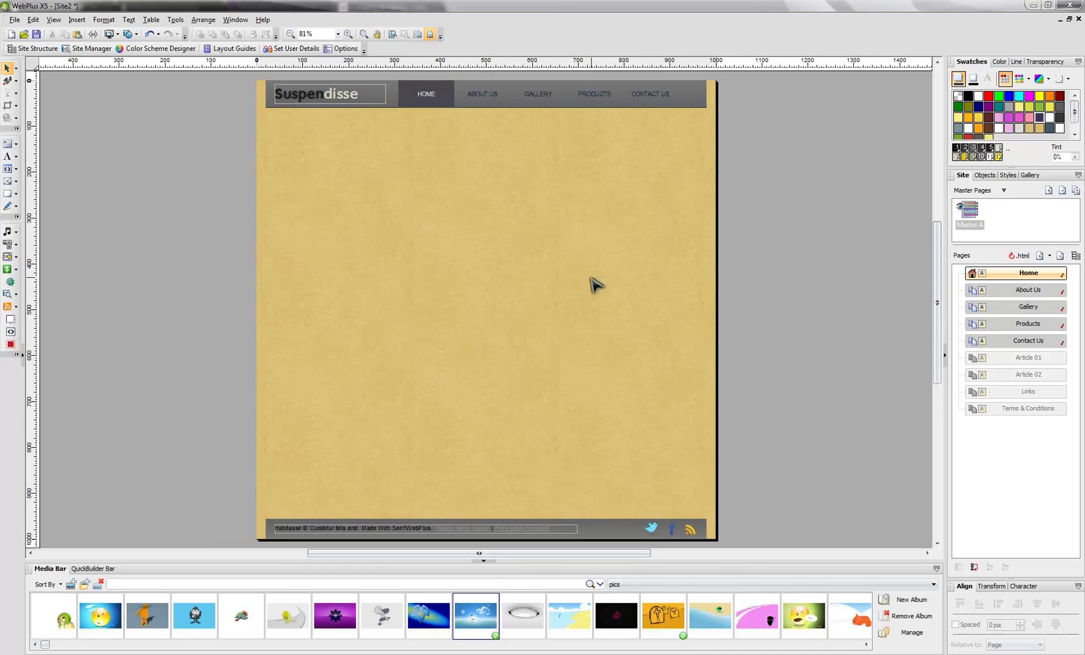
pyautogui.doubleClick(1007, 290)
pyautogui.doubleClick(996, 274)
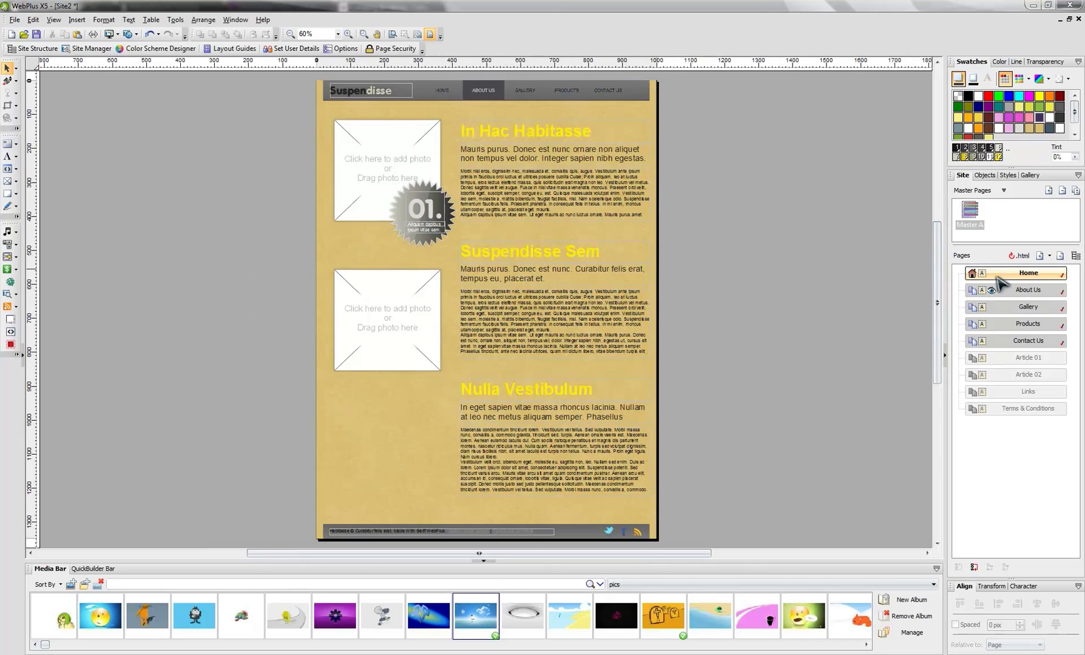
pyautogui.doubleClick(1007, 340)
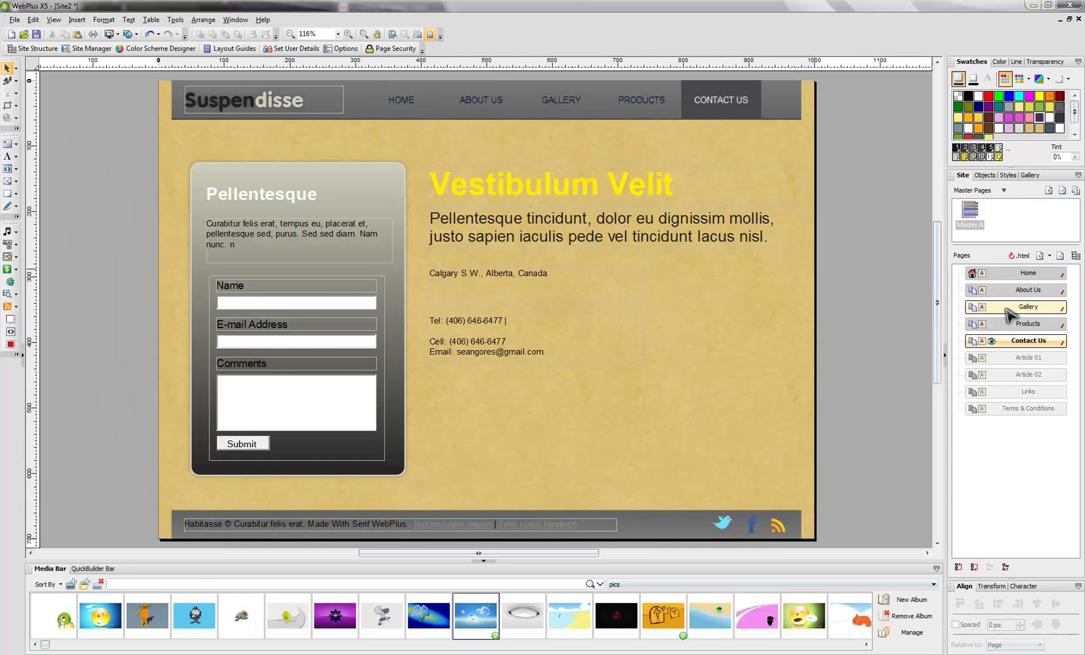
pyautogui.doubleClick(1002, 308)
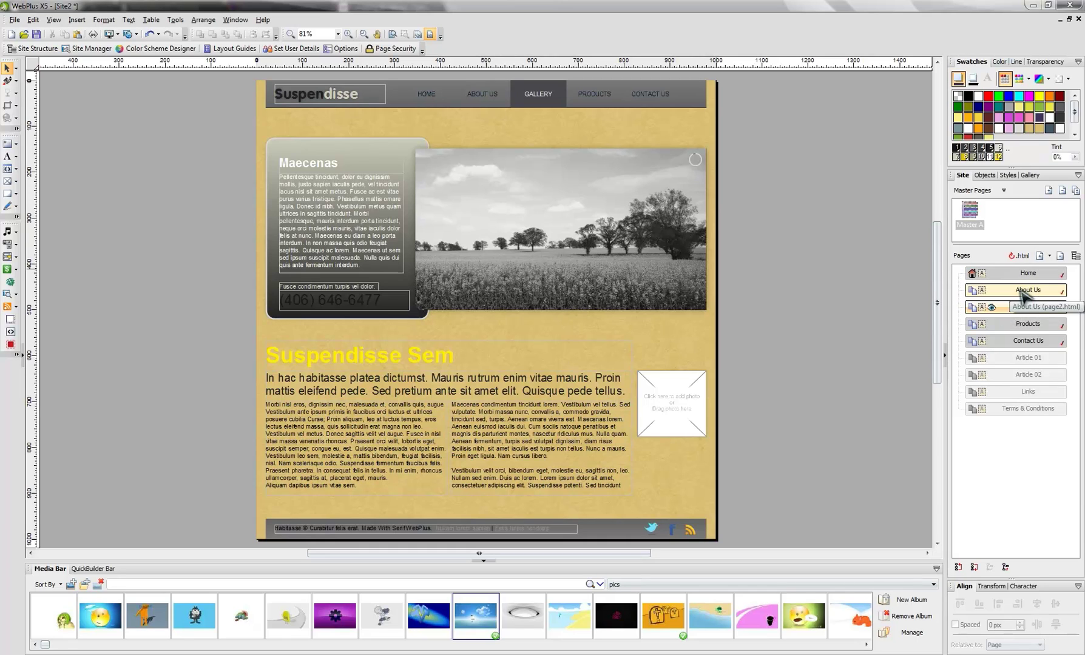
# Open Article 02, nest it under About Us, and go back to the Home page.
pyautogui.doubleClick(1029, 375)
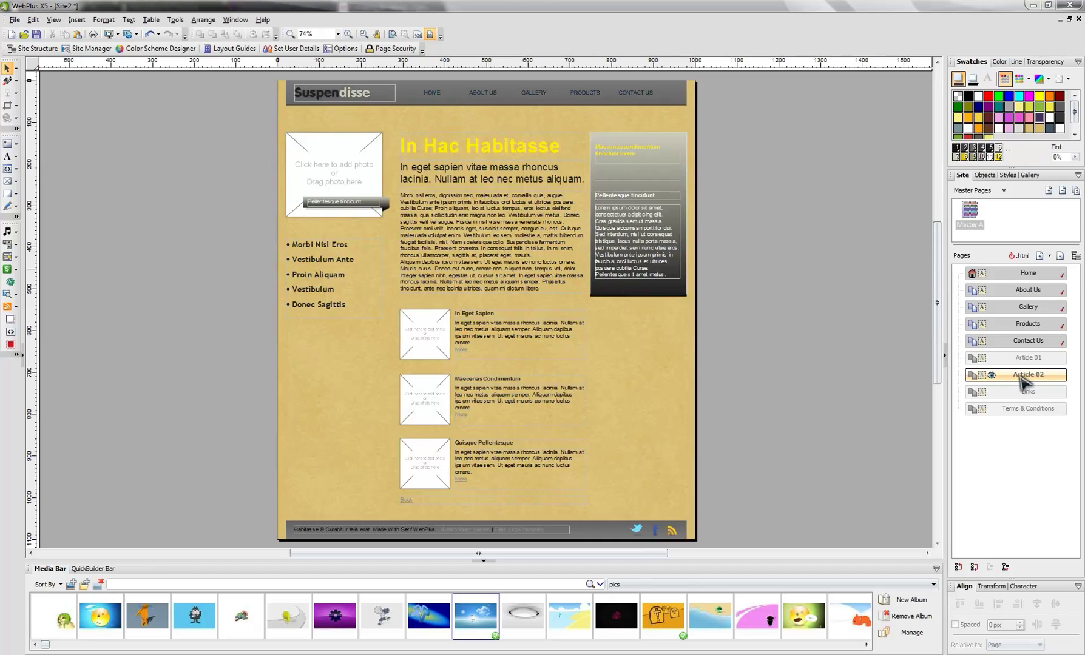
pyautogui.moveTo(1021, 374); pyautogui.dragTo(1049, 292)
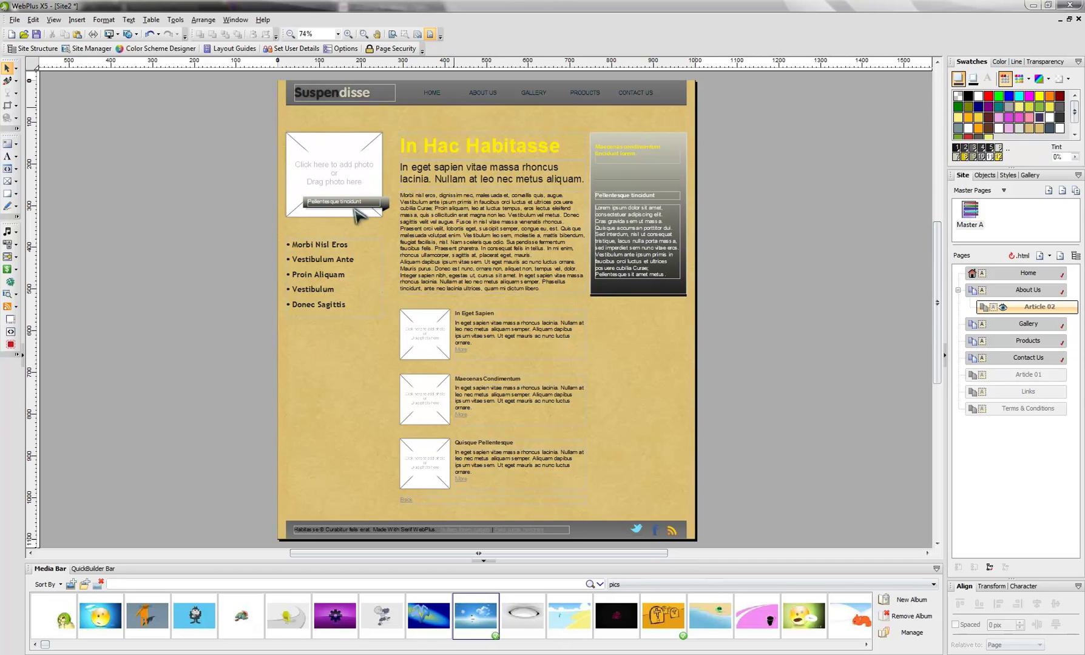
pyautogui.doubleClick(986, 282)
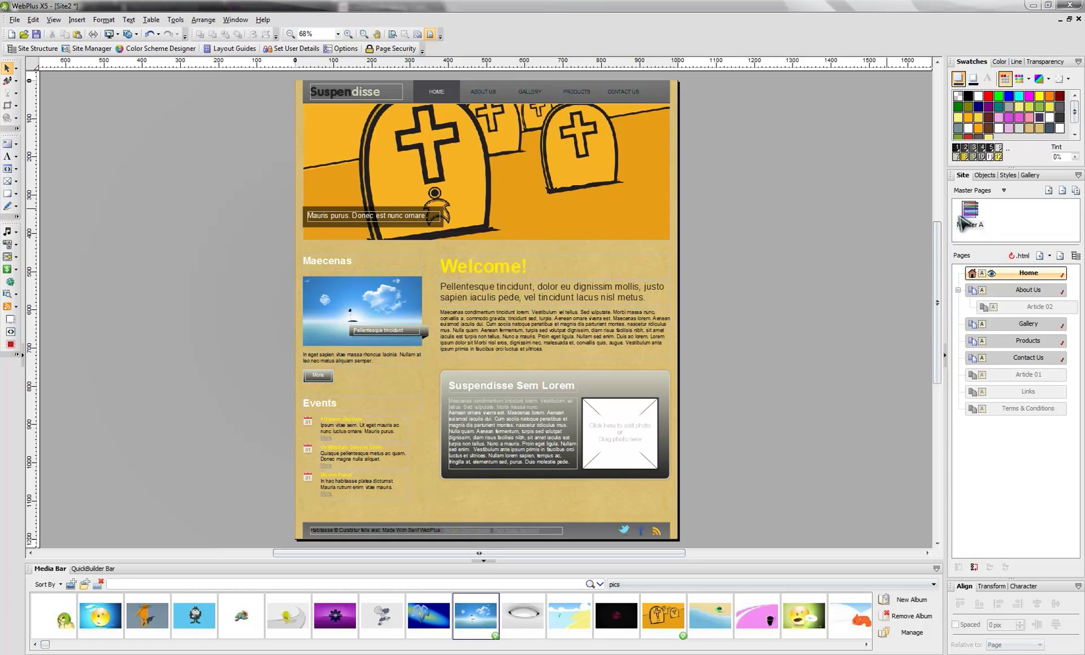
pyautogui.rightClick(1028, 276)
pyautogui.click(979, 439)
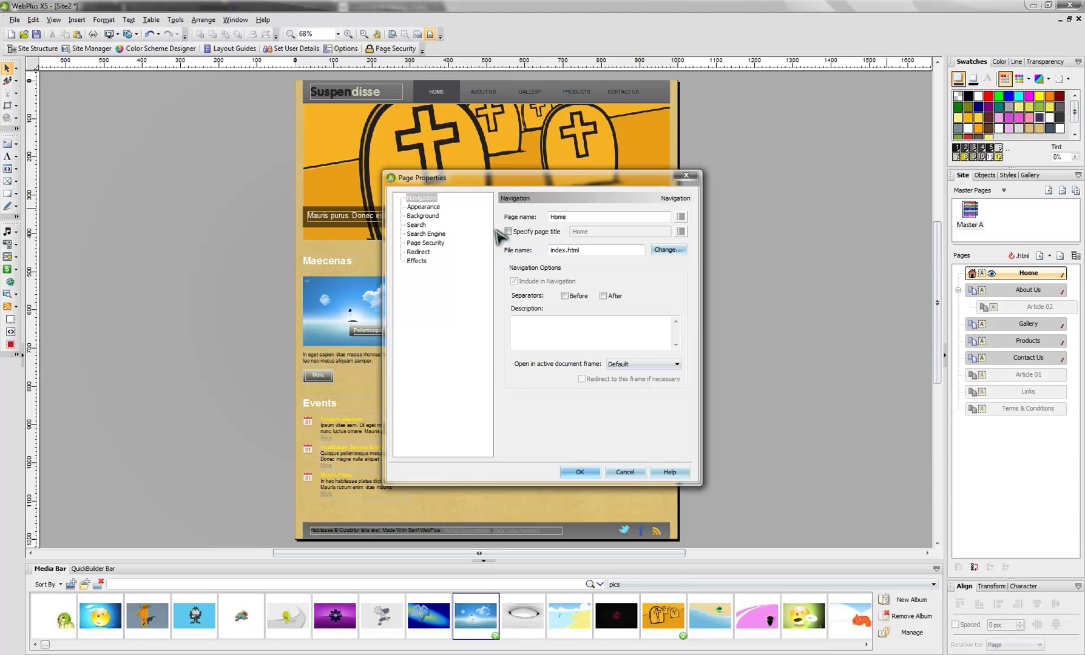
pyautogui.click(425, 207)
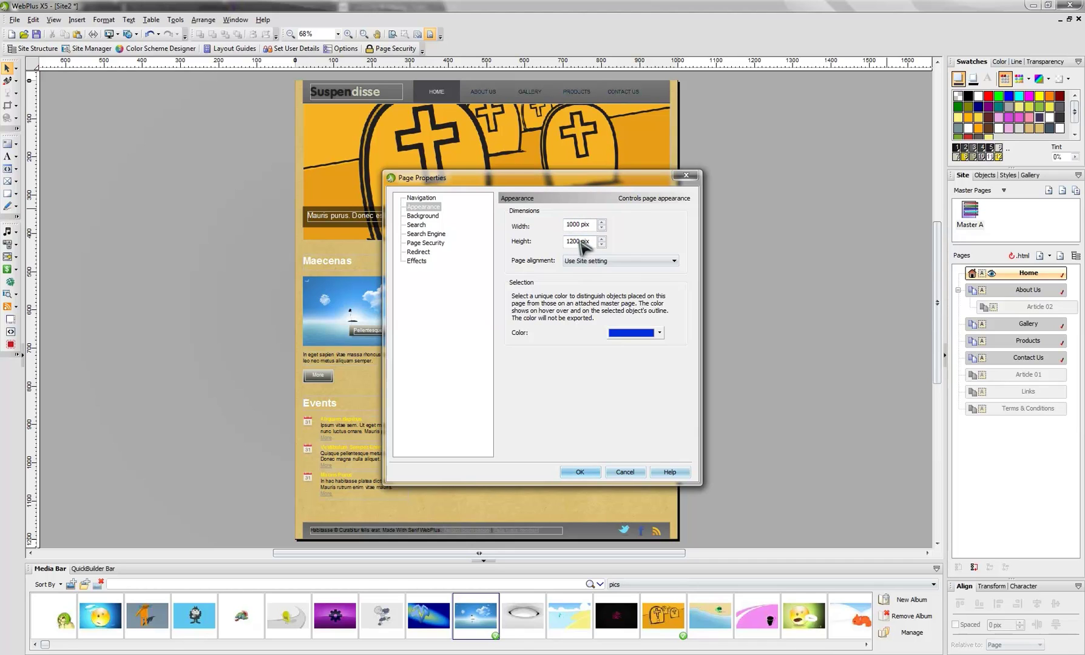
pyautogui.click(625, 472)
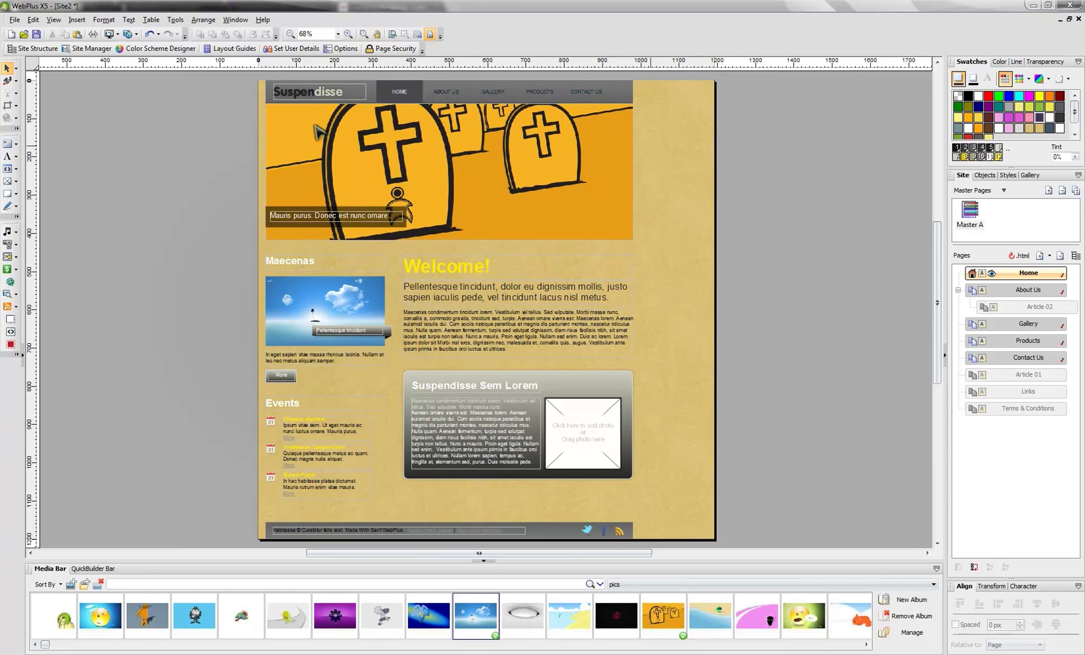
# Insert Inspired (1).wav as an inline, looping sound object at the Home page's top right.
pyautogui.click(7, 235)
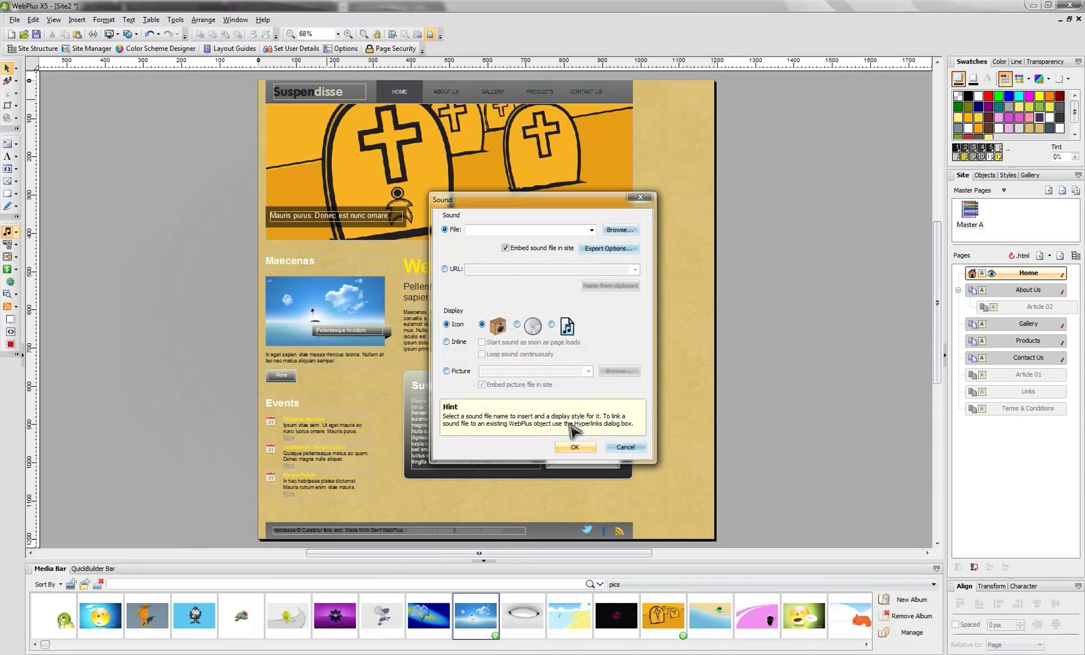
pyautogui.click(612, 230)
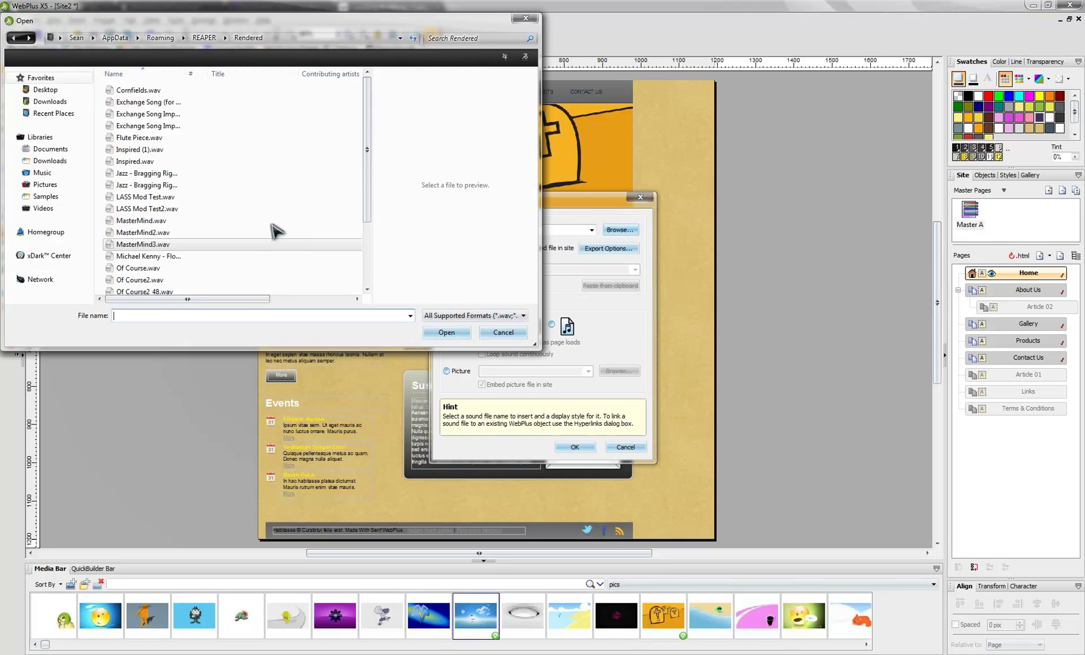
pyautogui.click(154, 150)
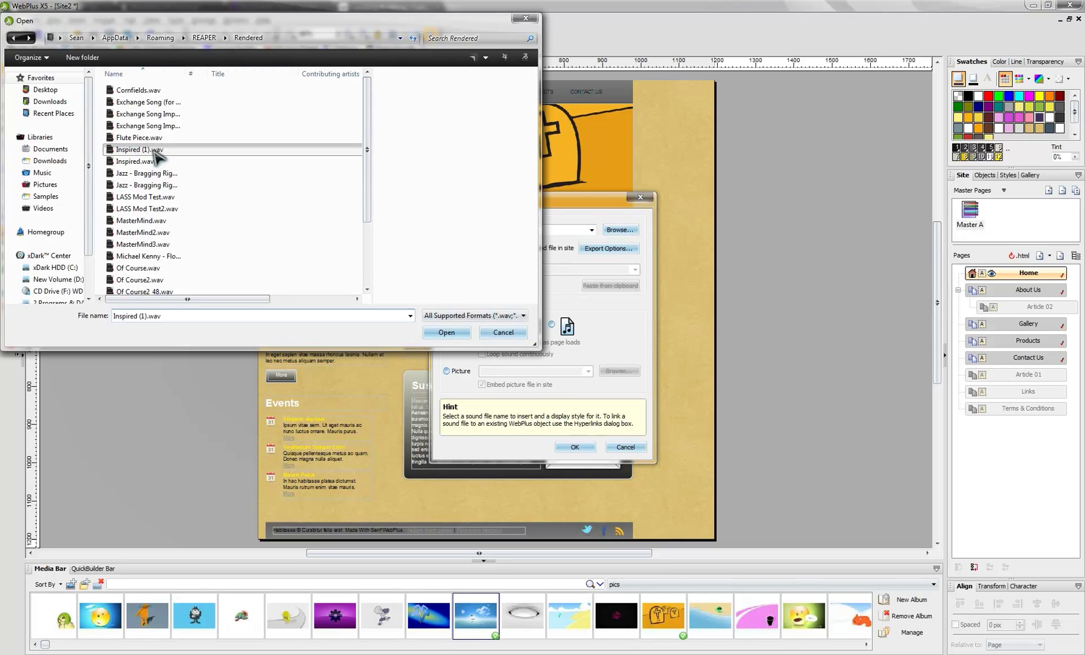
pyautogui.click(463, 335)
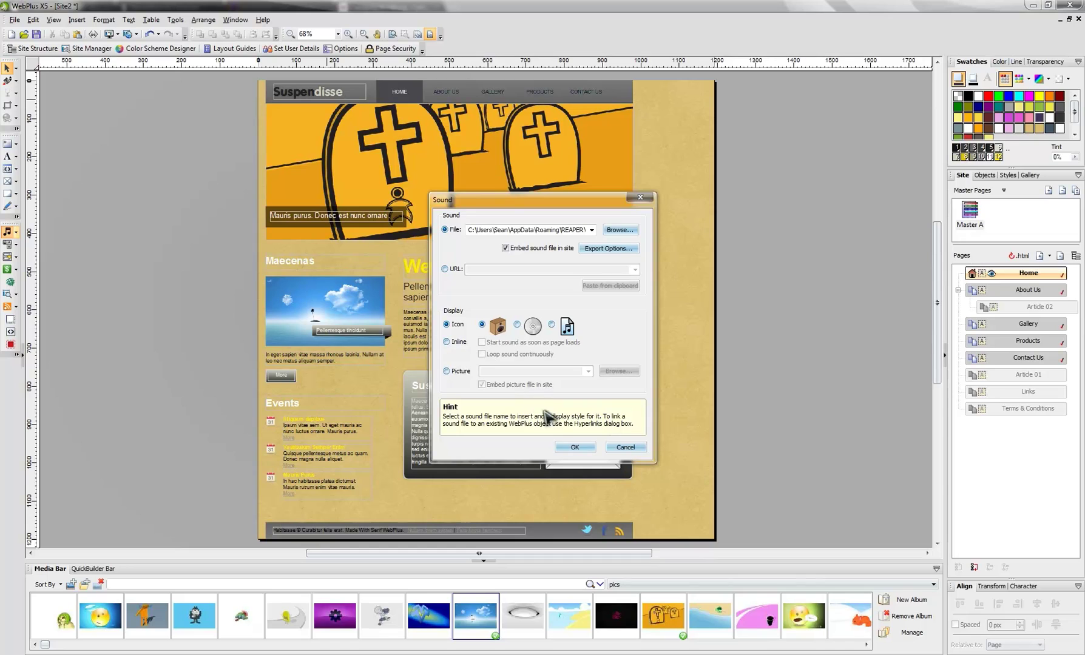
pyautogui.click(451, 343)
pyautogui.click(483, 355)
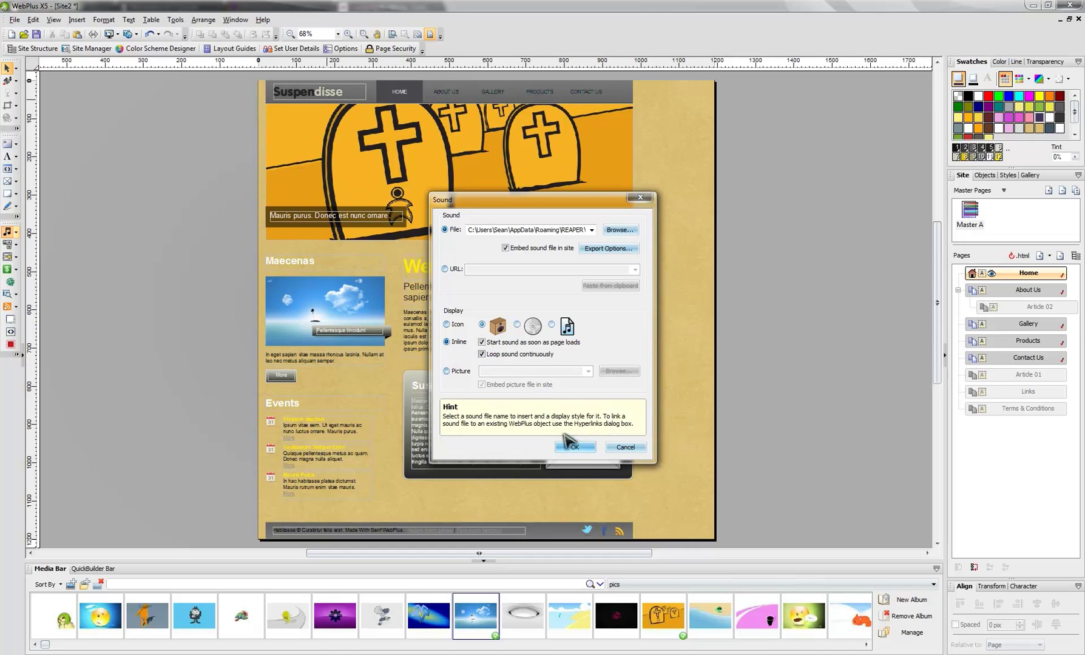
pyautogui.click(574, 448)
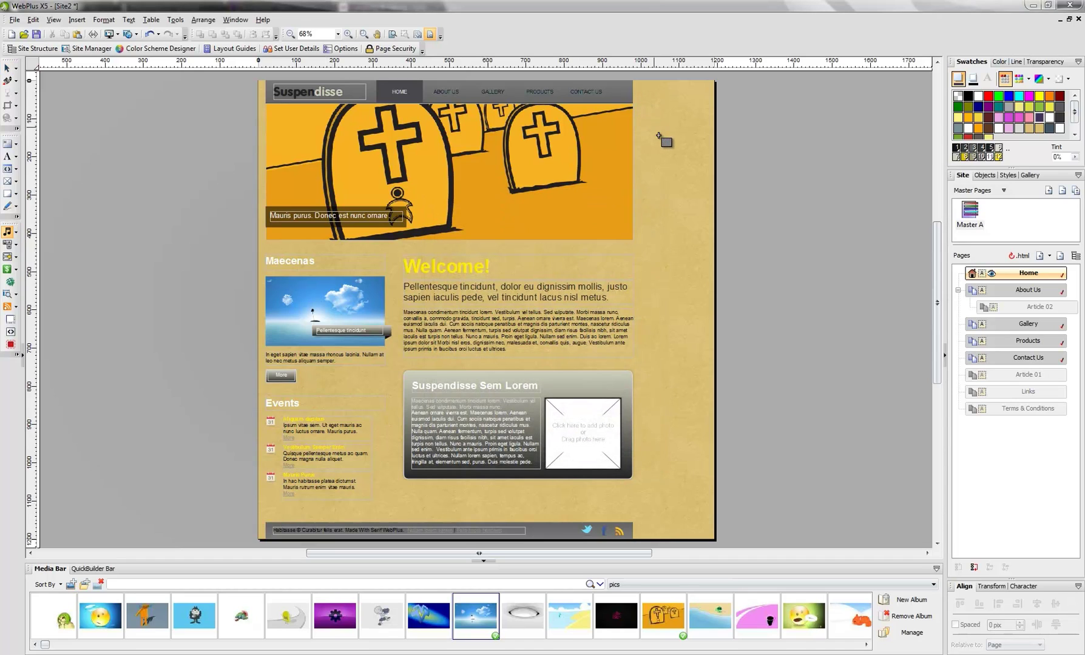
pyautogui.click(634, 84)
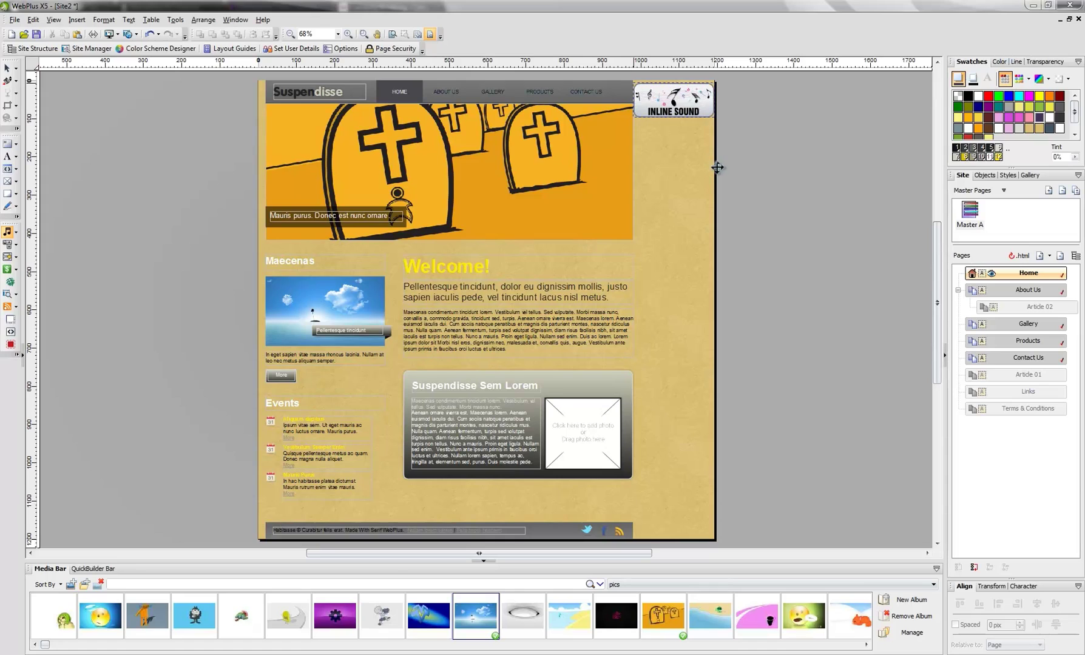
pyautogui.click(625, 76)
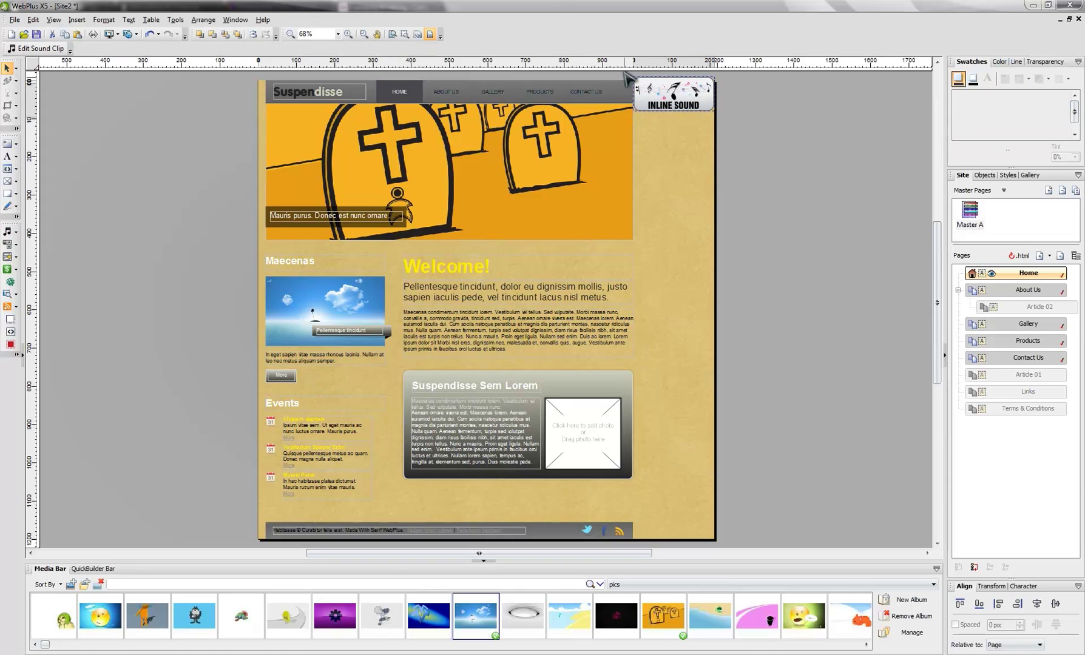
# Draw a framed document (iframe) across the Home page's content area.
pyautogui.click(493, 126)
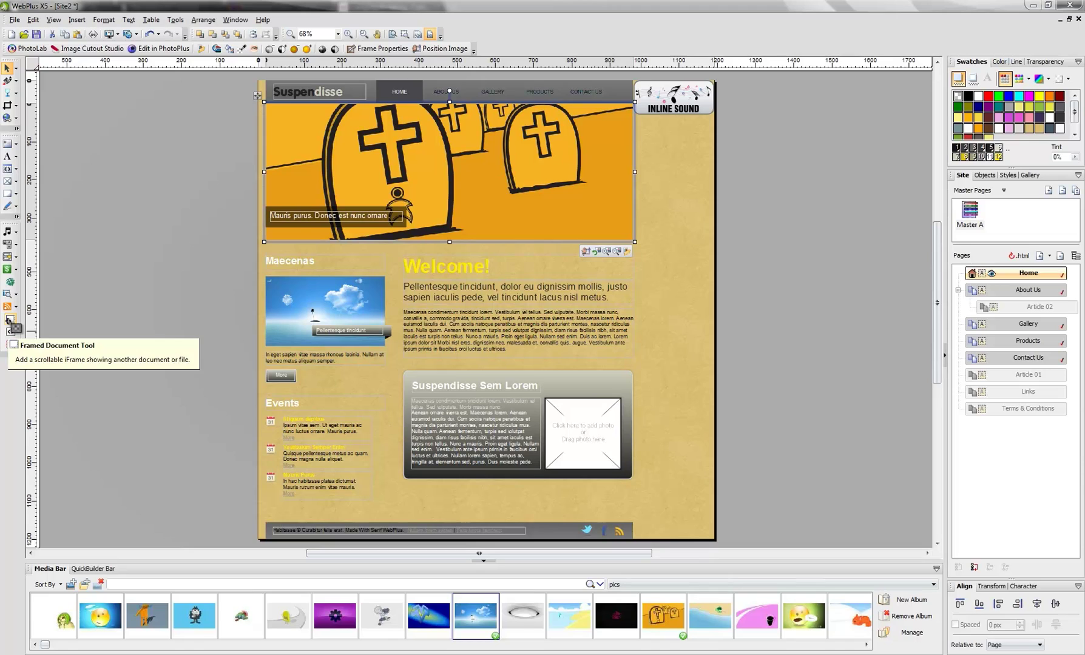
pyautogui.click(9, 321)
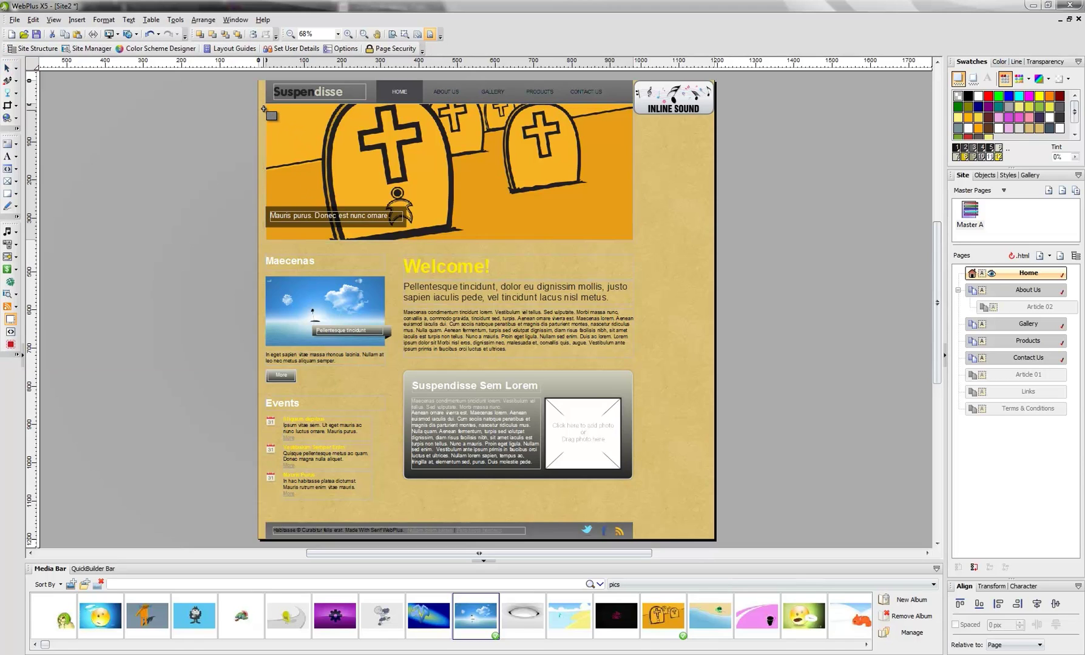
pyautogui.moveTo(268, 104); pyautogui.dragTo(435, 319)
pyautogui.moveTo(583, 472); pyautogui.dragTo(634, 526)
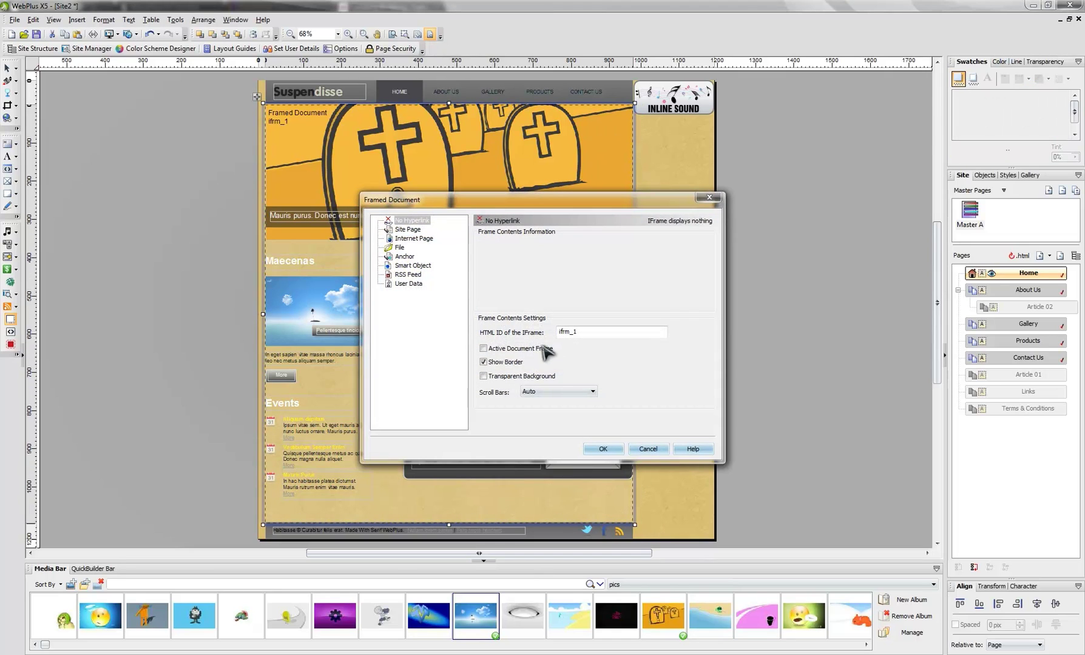
# Turn off the iframe's border and make it the active document frame.
pyautogui.click(488, 364)
pyautogui.click(487, 349)
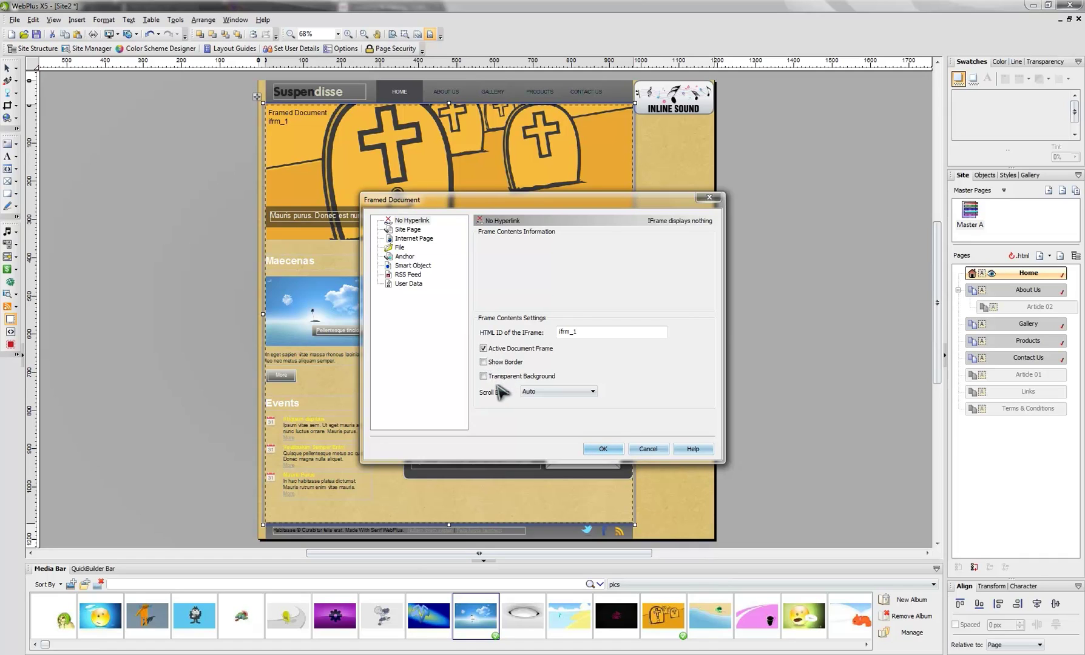
pyautogui.click(612, 446)
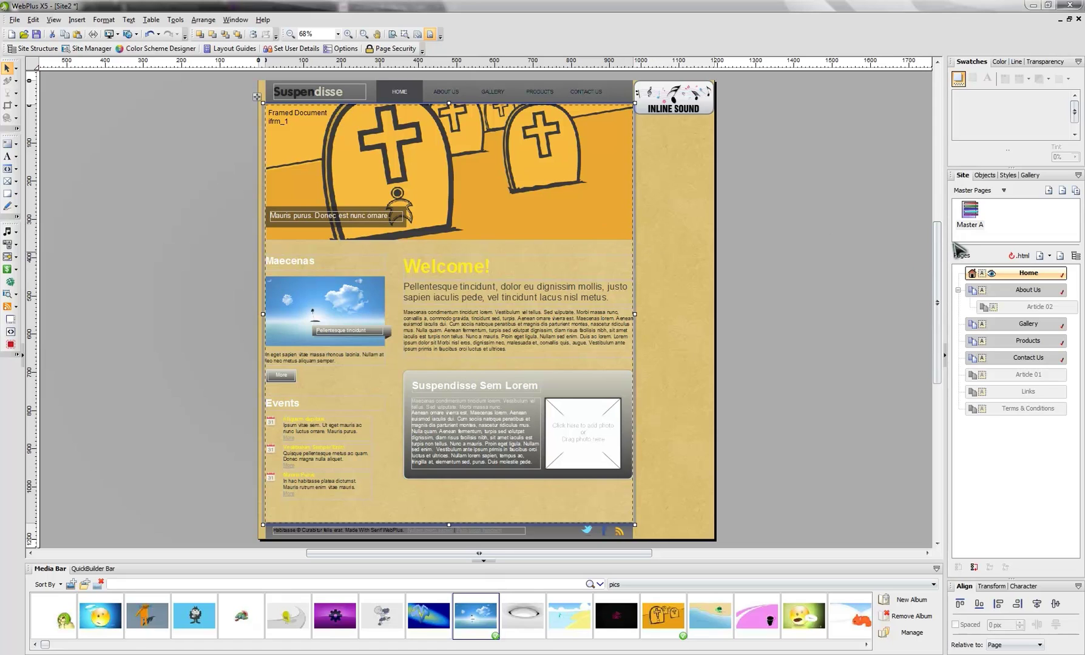
# Clone the Home page and place the copy in the site.
pyautogui.rightClick(1033, 276)
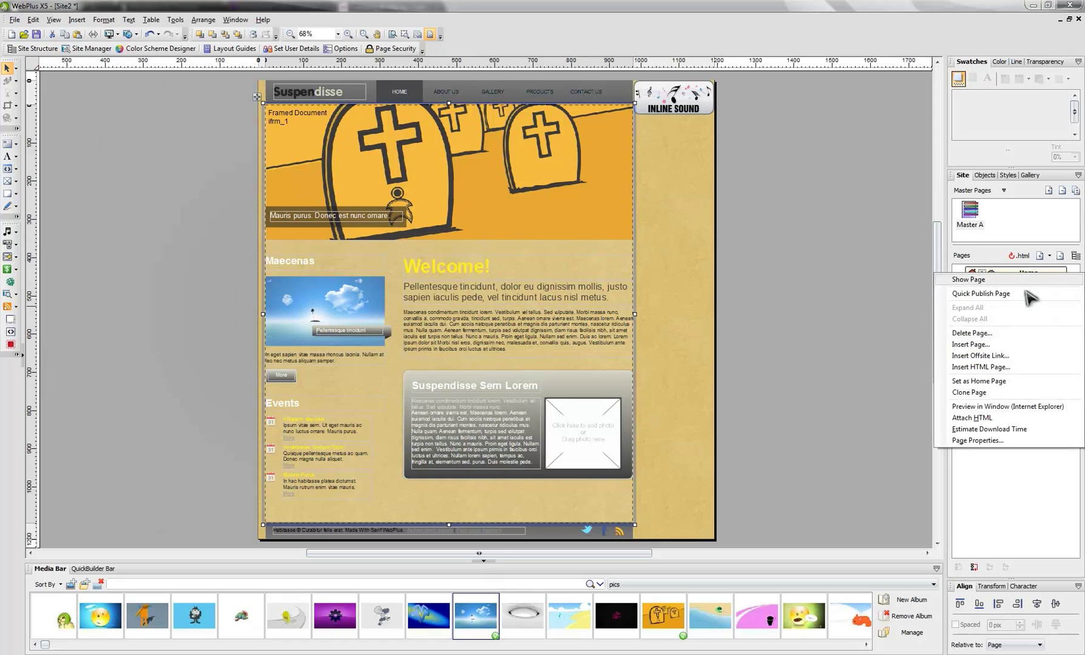
pyautogui.click(967, 393)
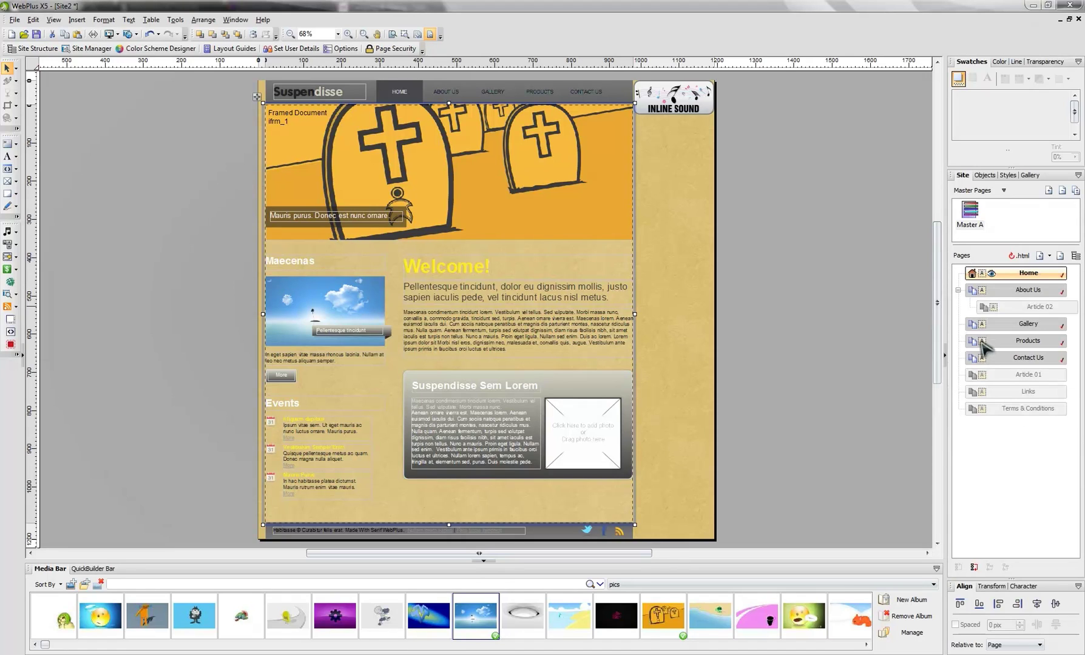
pyautogui.click(989, 292)
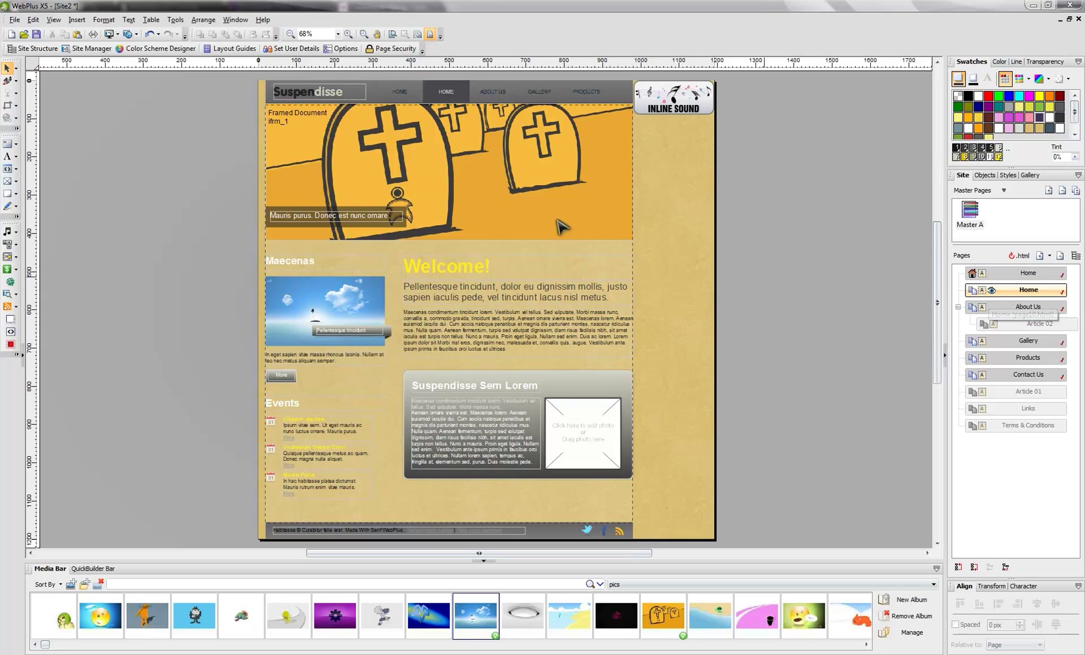
# Compare the cloned page with the original Home page, then show the recent sites list.
pyautogui.click(456, 176)
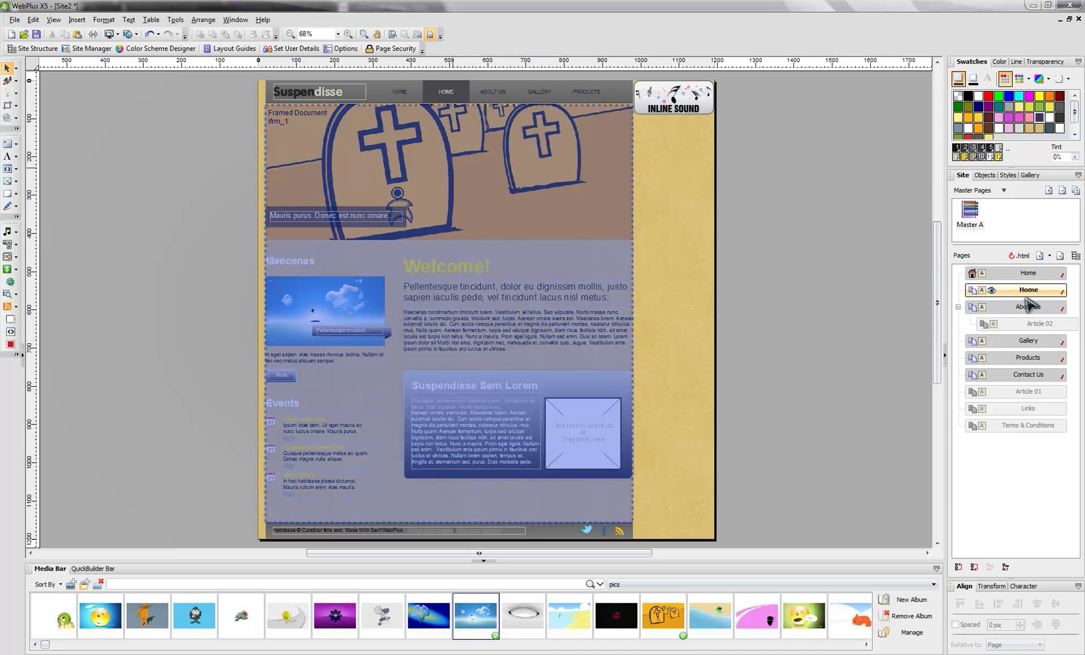
pyautogui.click(1033, 278)
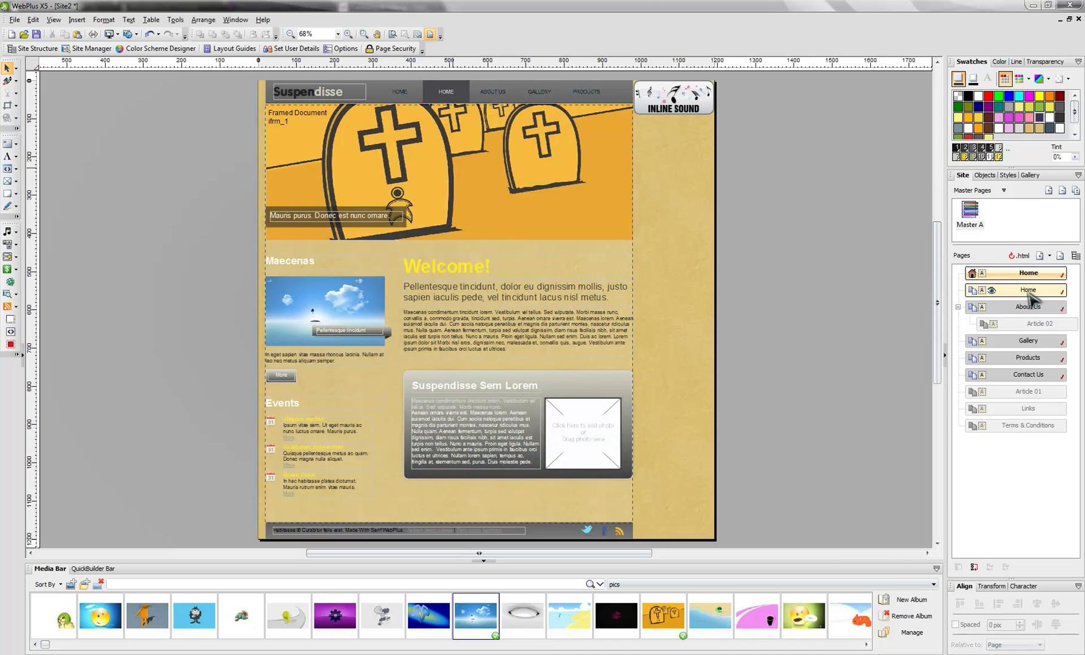
pyautogui.click(1030, 293)
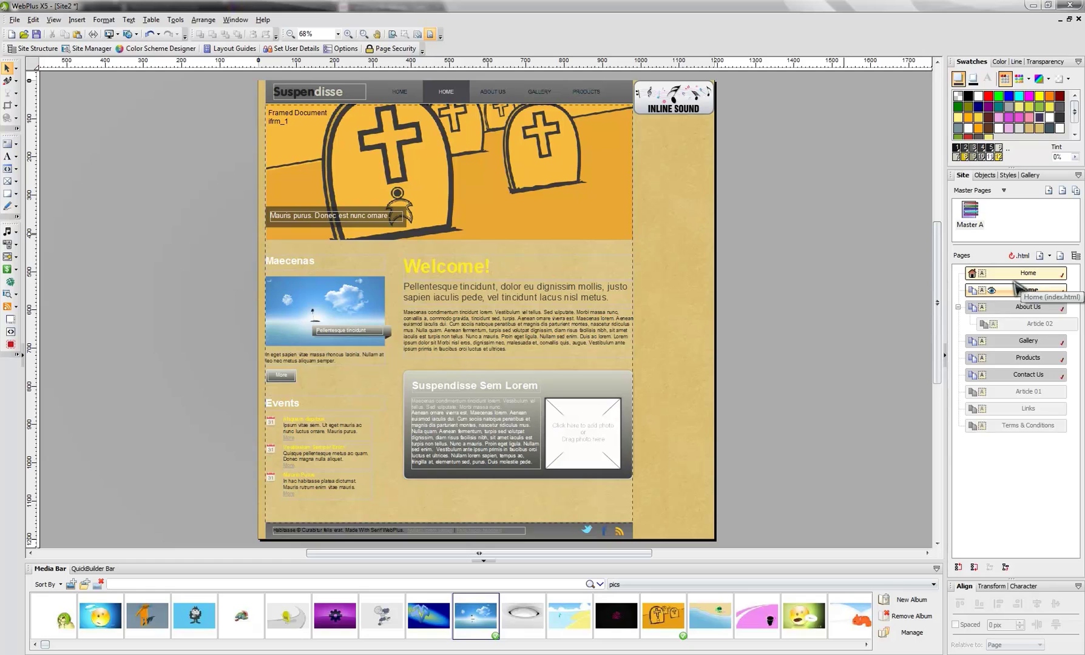
pyautogui.rightClick(1015, 290)
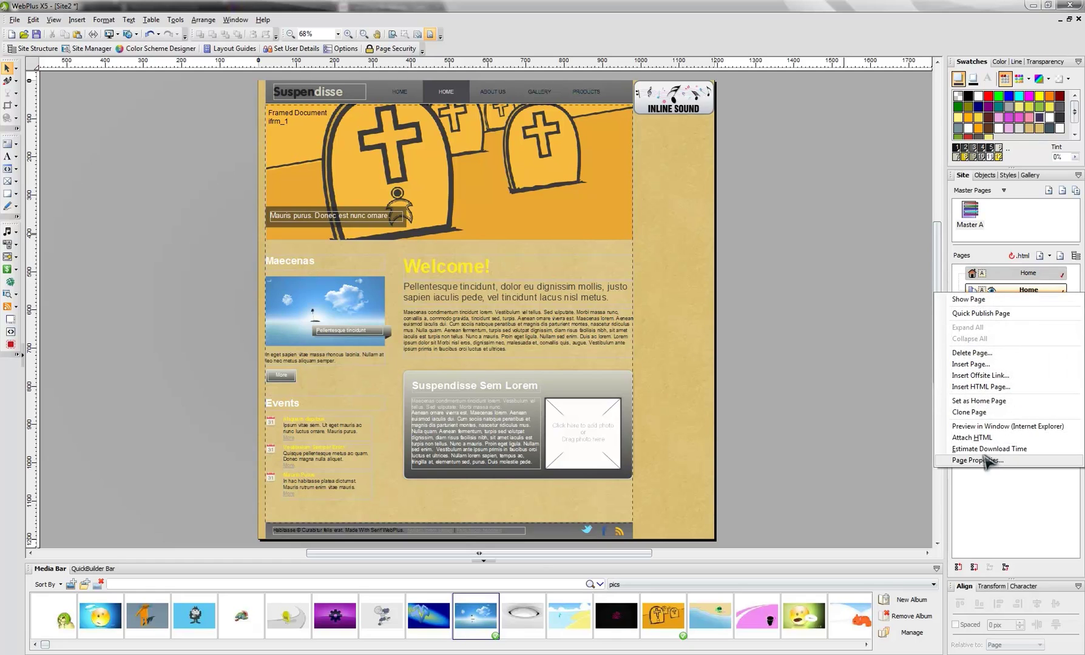
pyautogui.press('Escape')
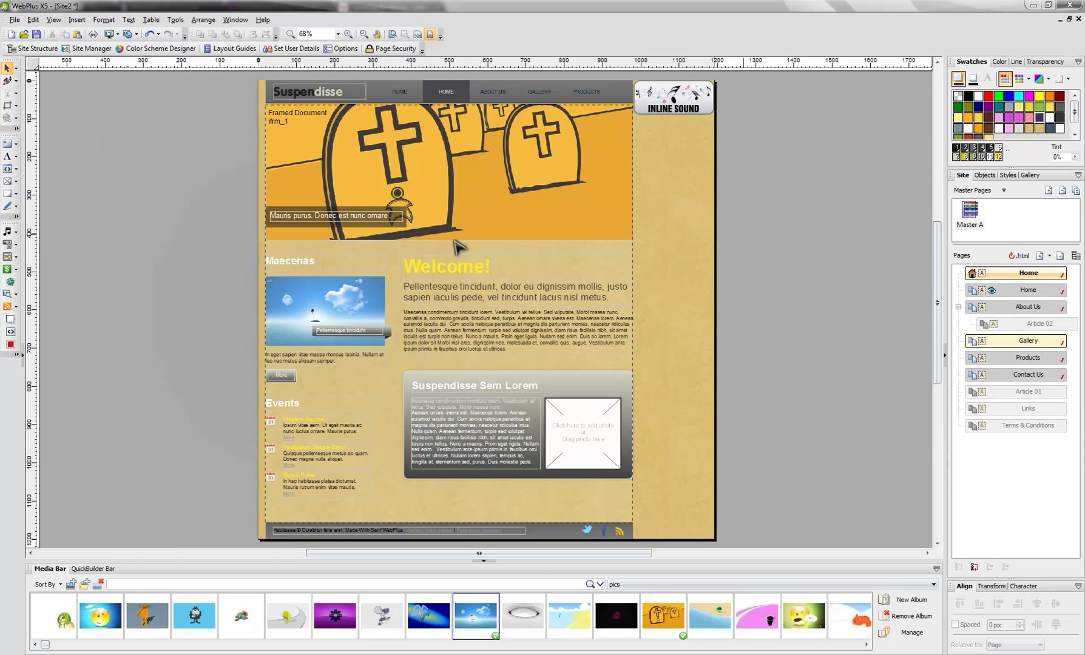
pyautogui.click(14, 19)
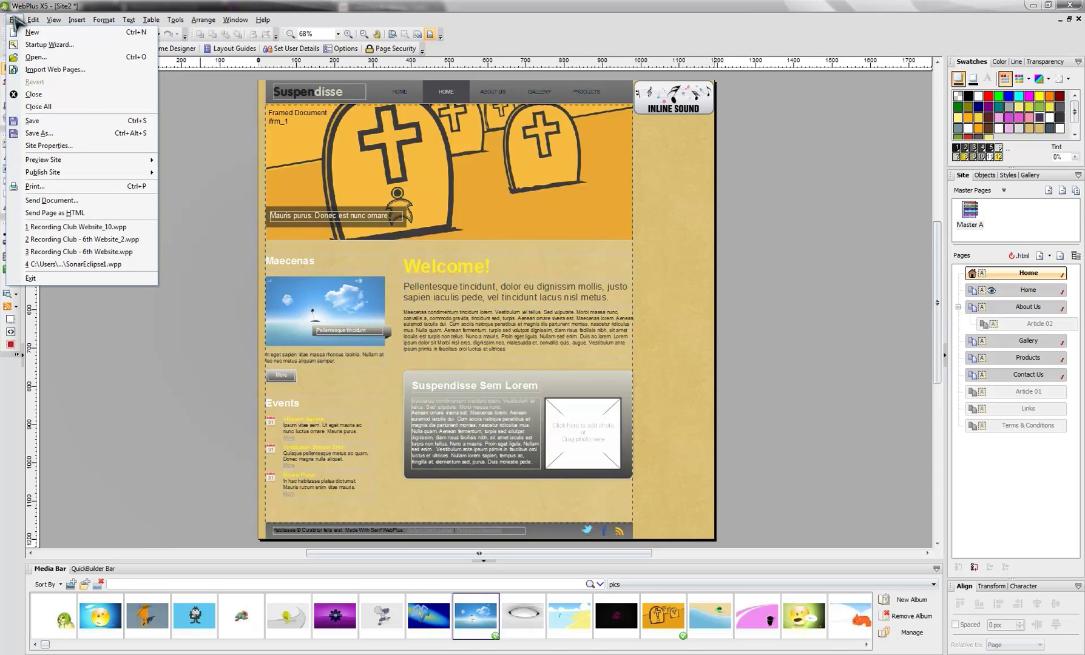
# Open recent site Recording Club - 6th Website_2.wpp and dismiss the missing-font warning.
pyautogui.click(139, 239)
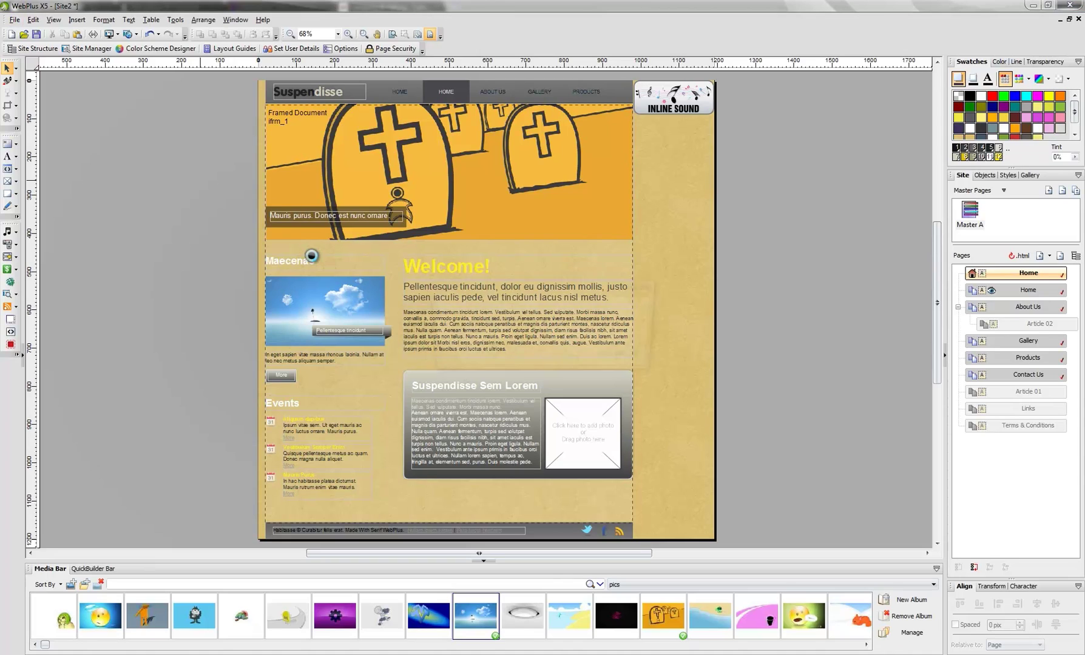
pyautogui.click(613, 359)
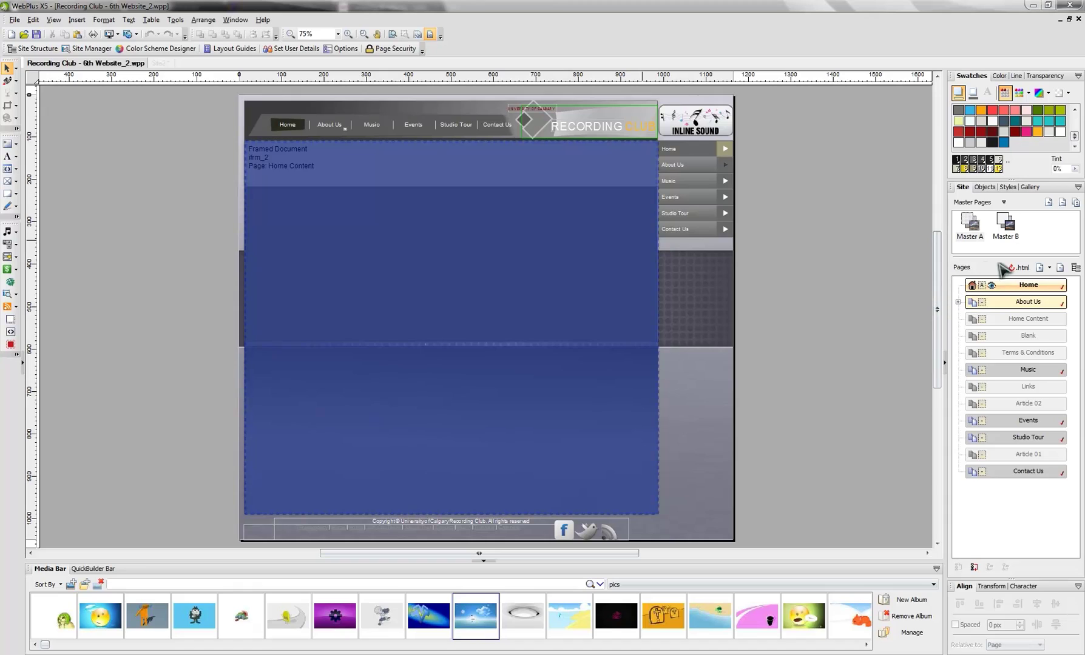
# Open Home Content and check its 1000 × 890 pixel size in Page Properties, cancelling unchanged.
pyautogui.click(1008, 316)
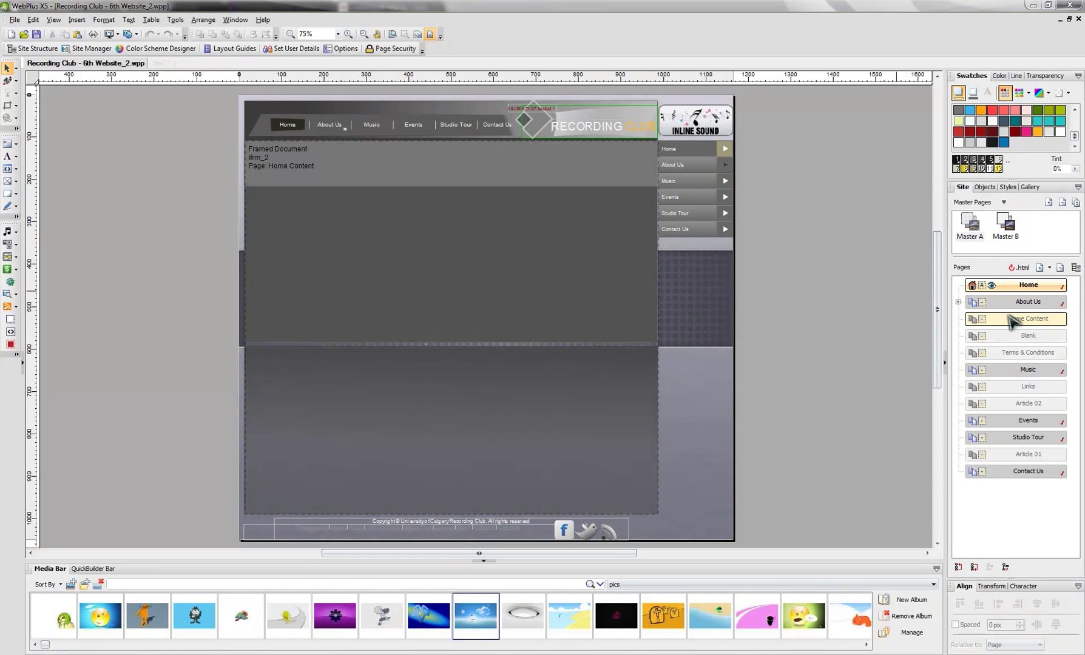
pyautogui.doubleClick(1010, 321)
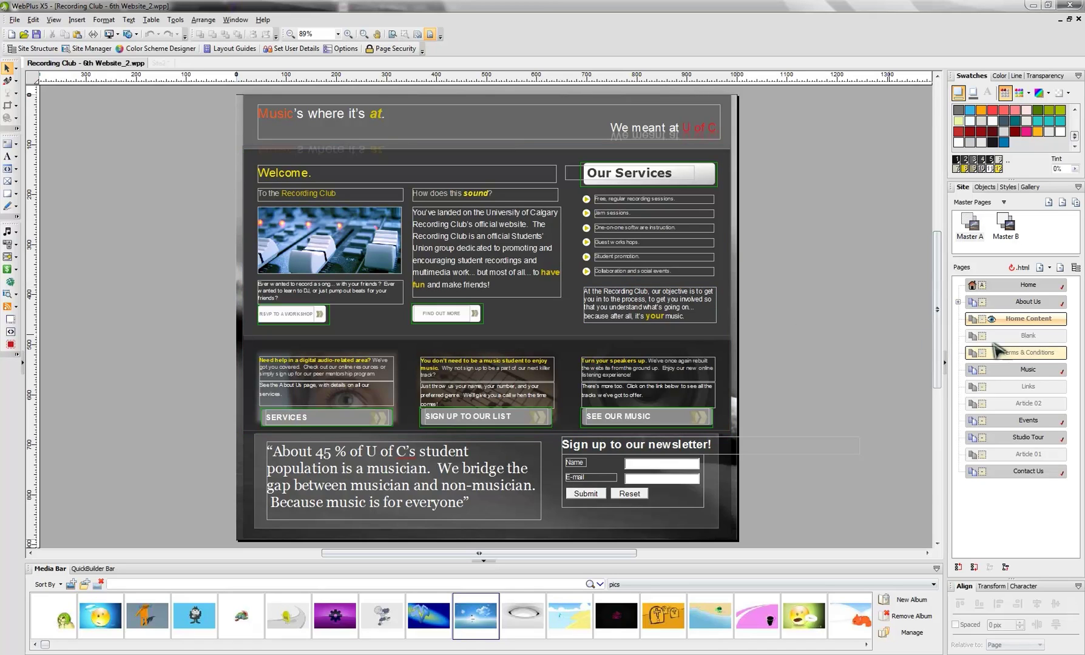
pyautogui.rightClick(1042, 320)
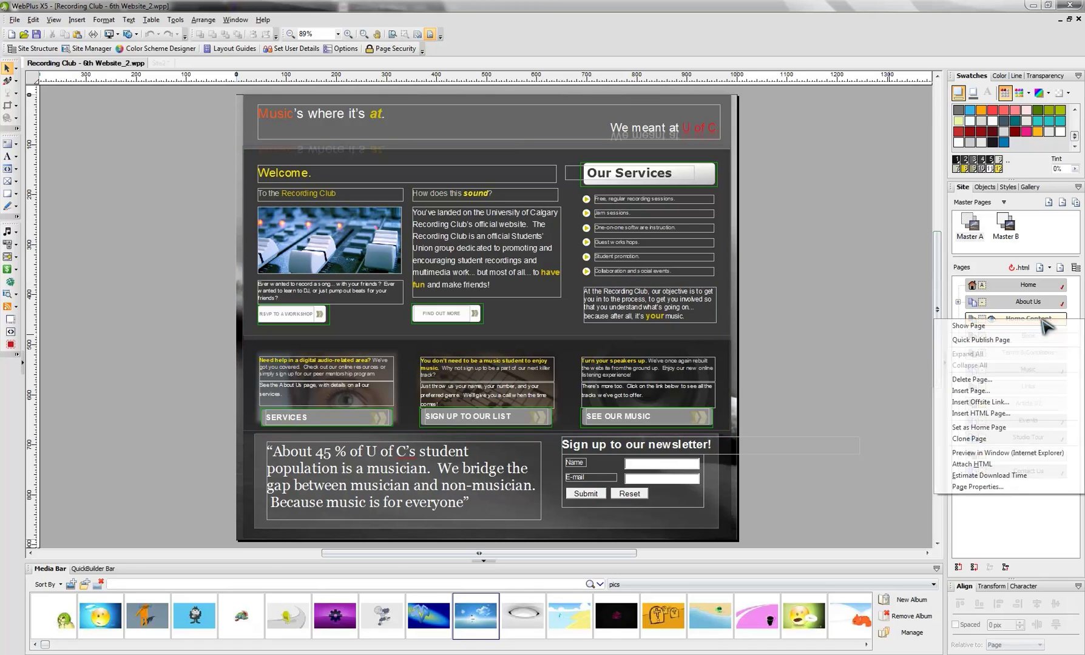
pyautogui.click(998, 487)
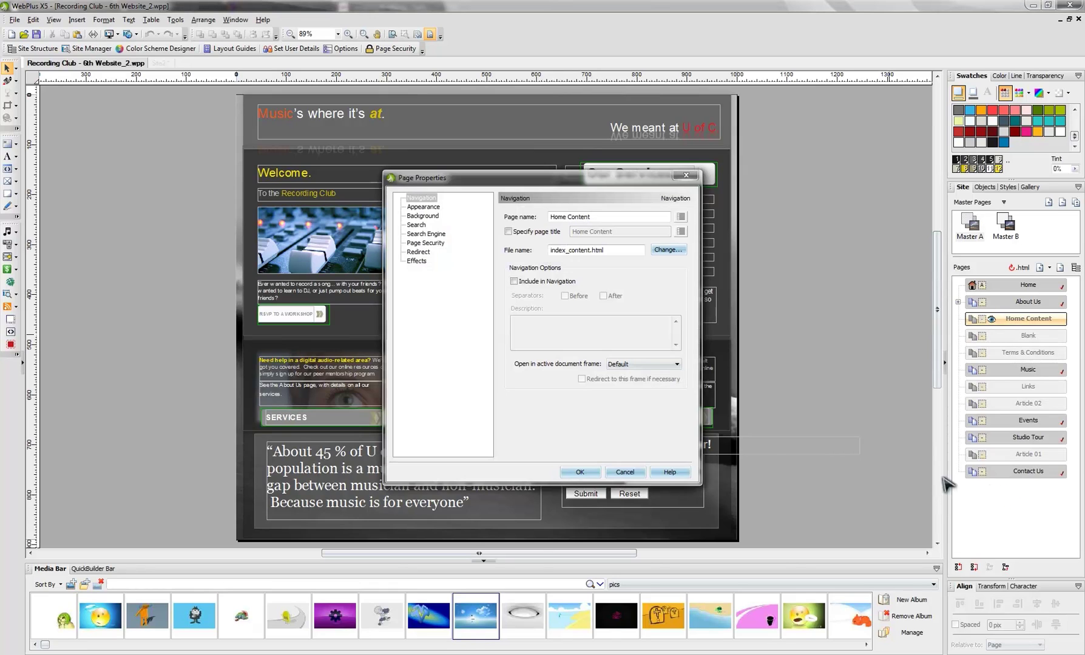
pyautogui.click(422, 207)
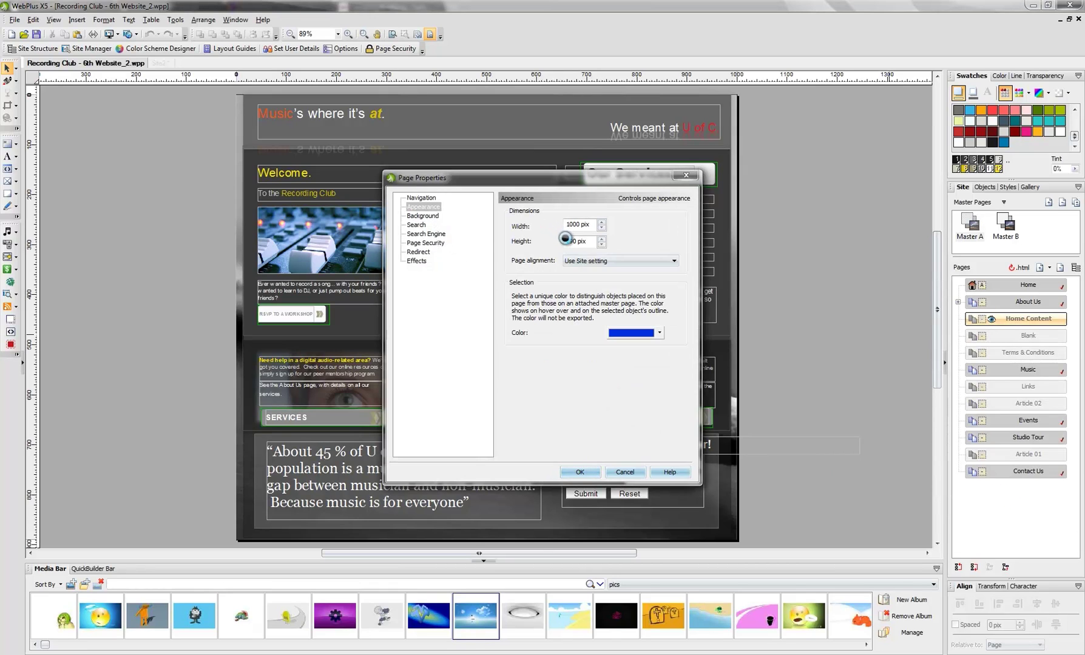
pyautogui.click(625, 472)
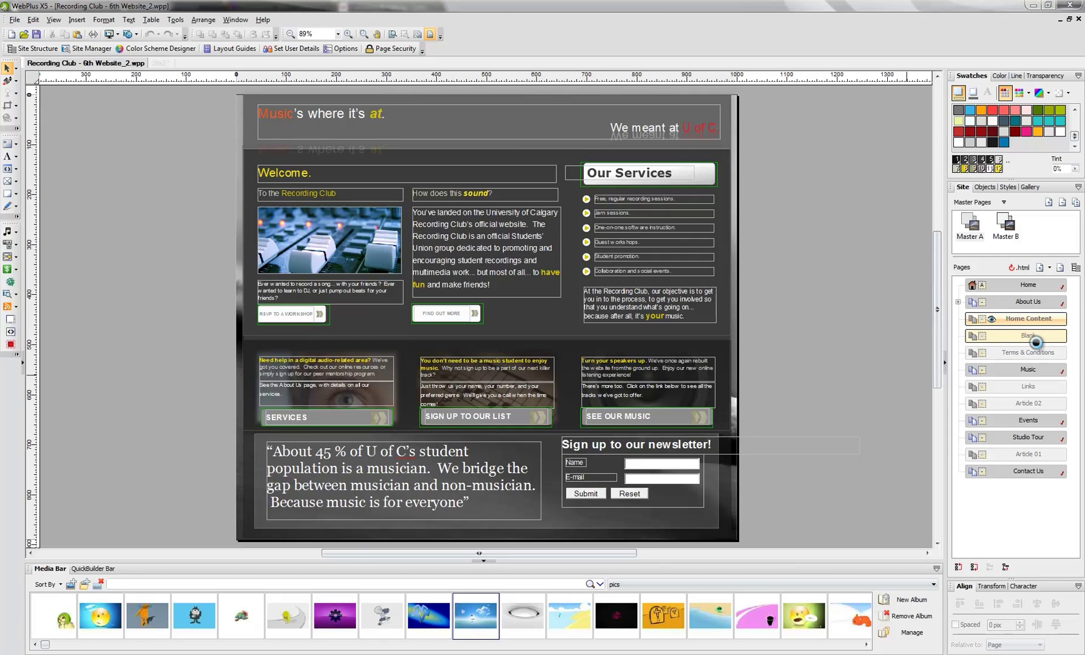
# Browse the Blank and Terms & Conditions pages, then select the About Us page.
pyautogui.click(1037, 345)
pyautogui.doubleClick(1037, 345)
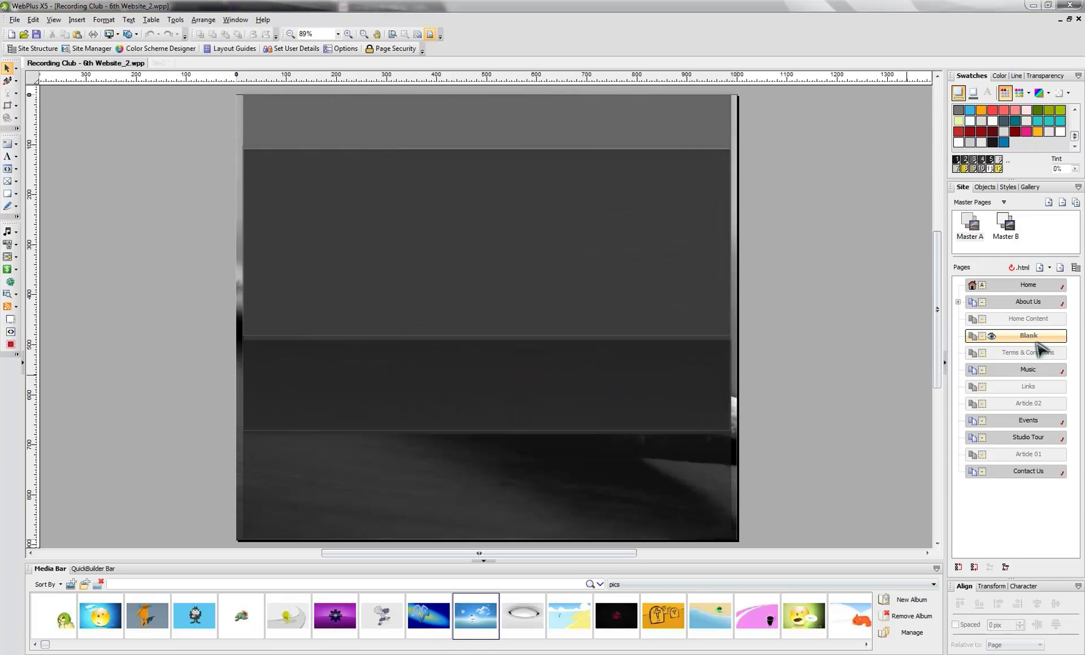
pyautogui.doubleClick(1025, 352)
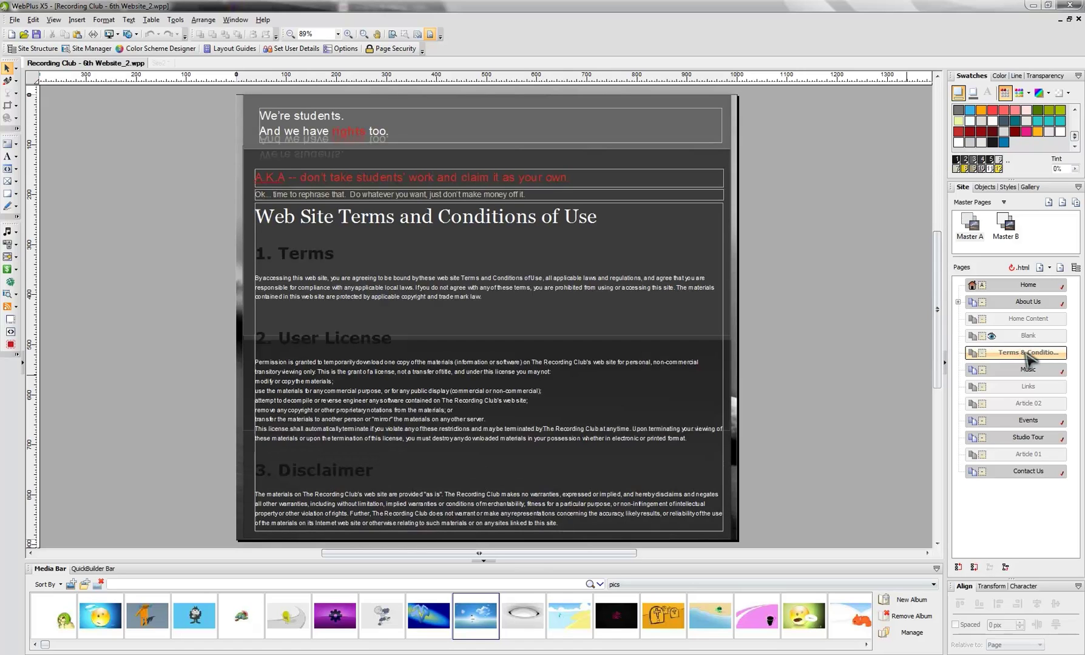
pyautogui.click(1031, 420)
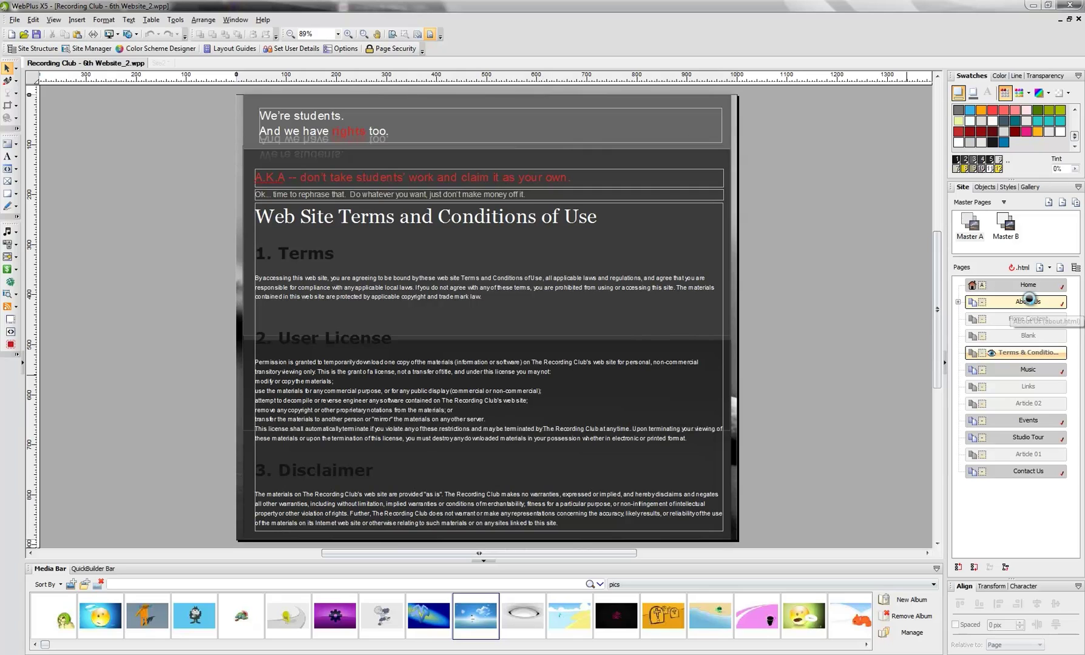
pyautogui.click(1030, 302)
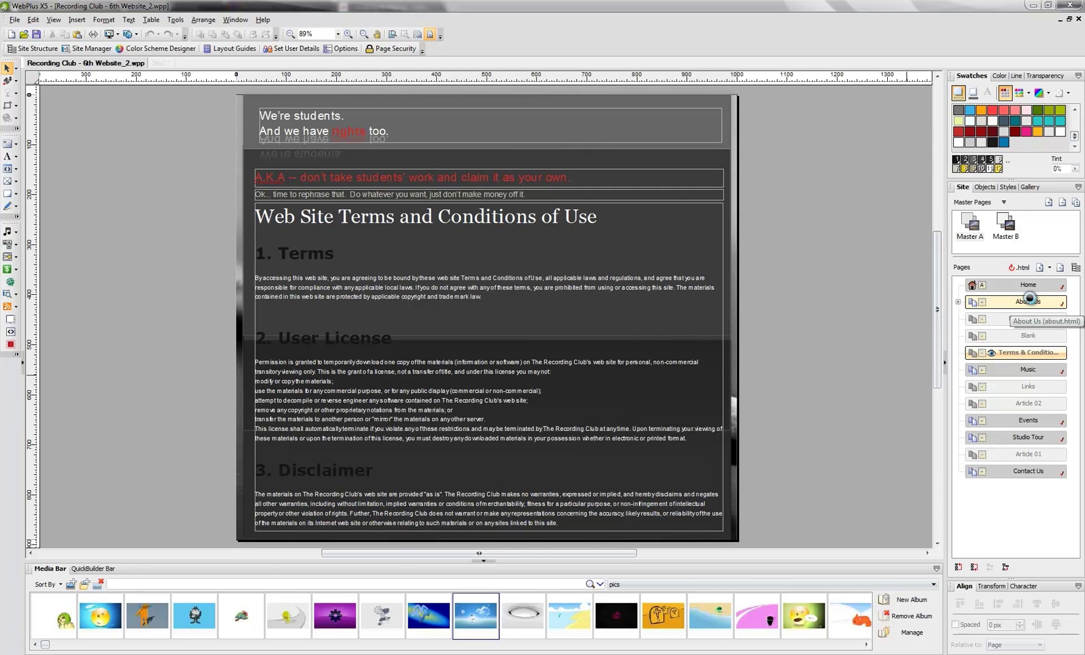